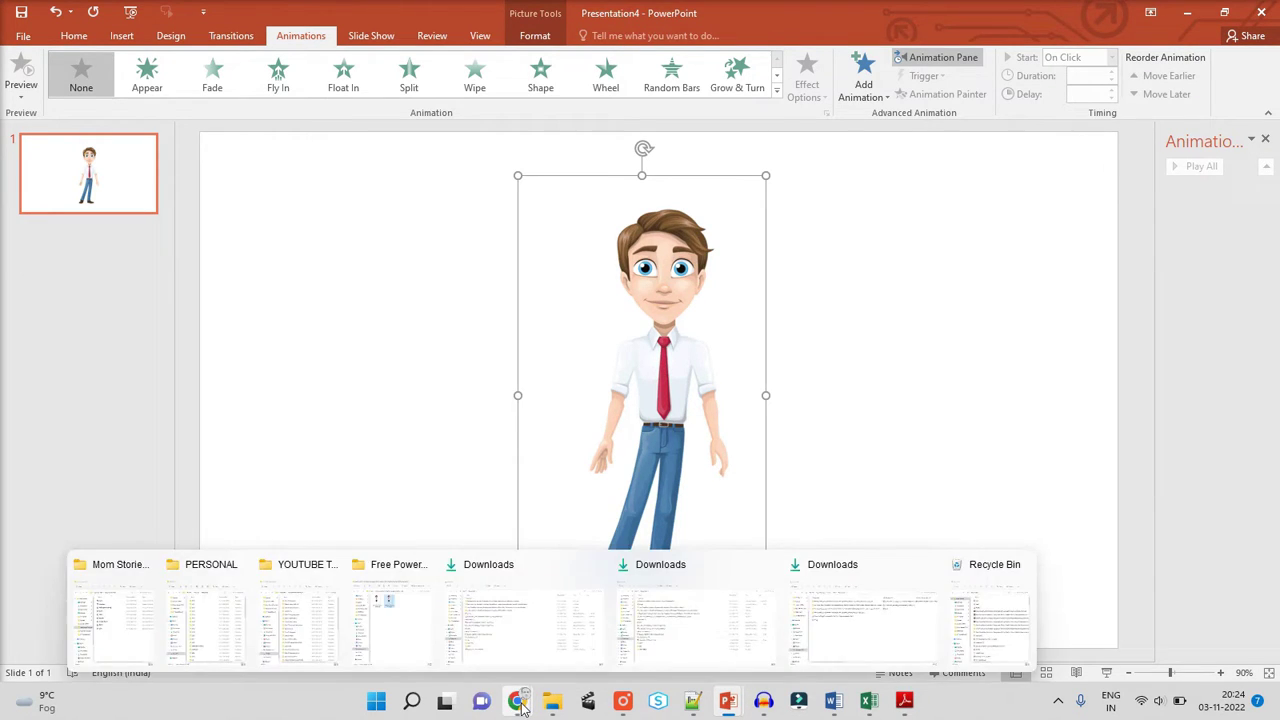
- Switch to the Google page in Chrome and search the web images for "talking man gif"
mouse_move(532, 703)
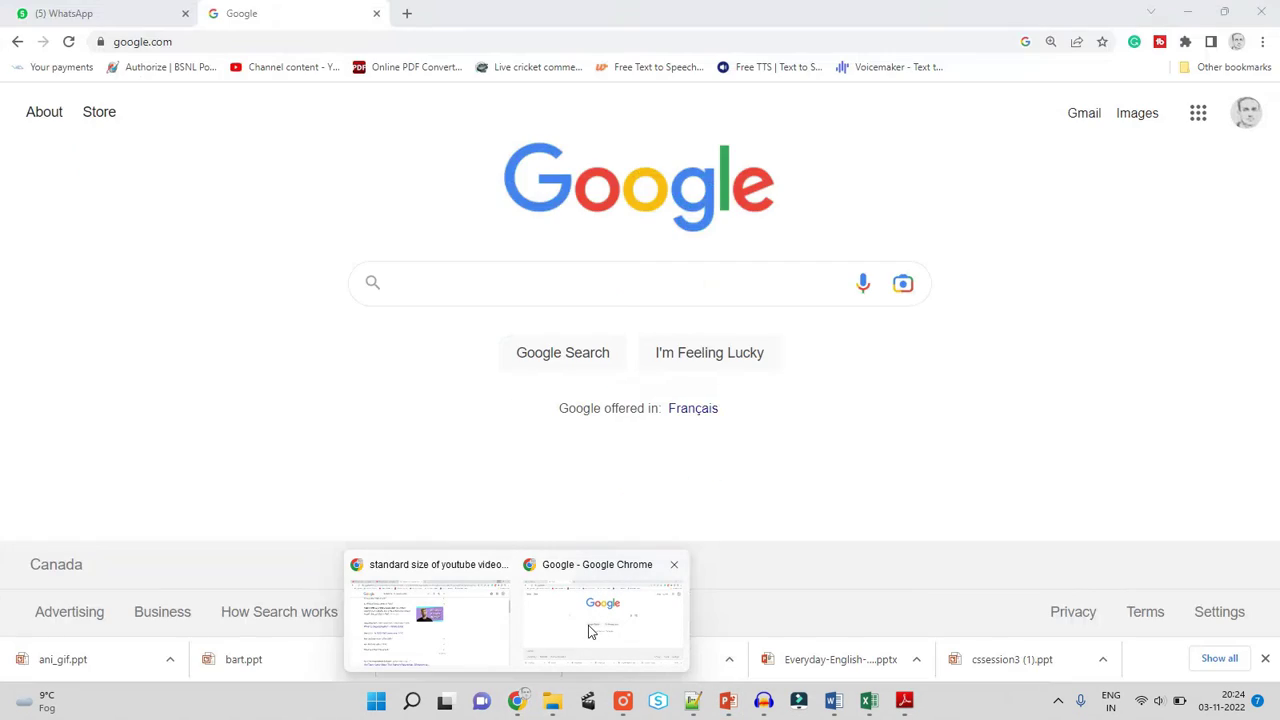
left_click(589, 631)
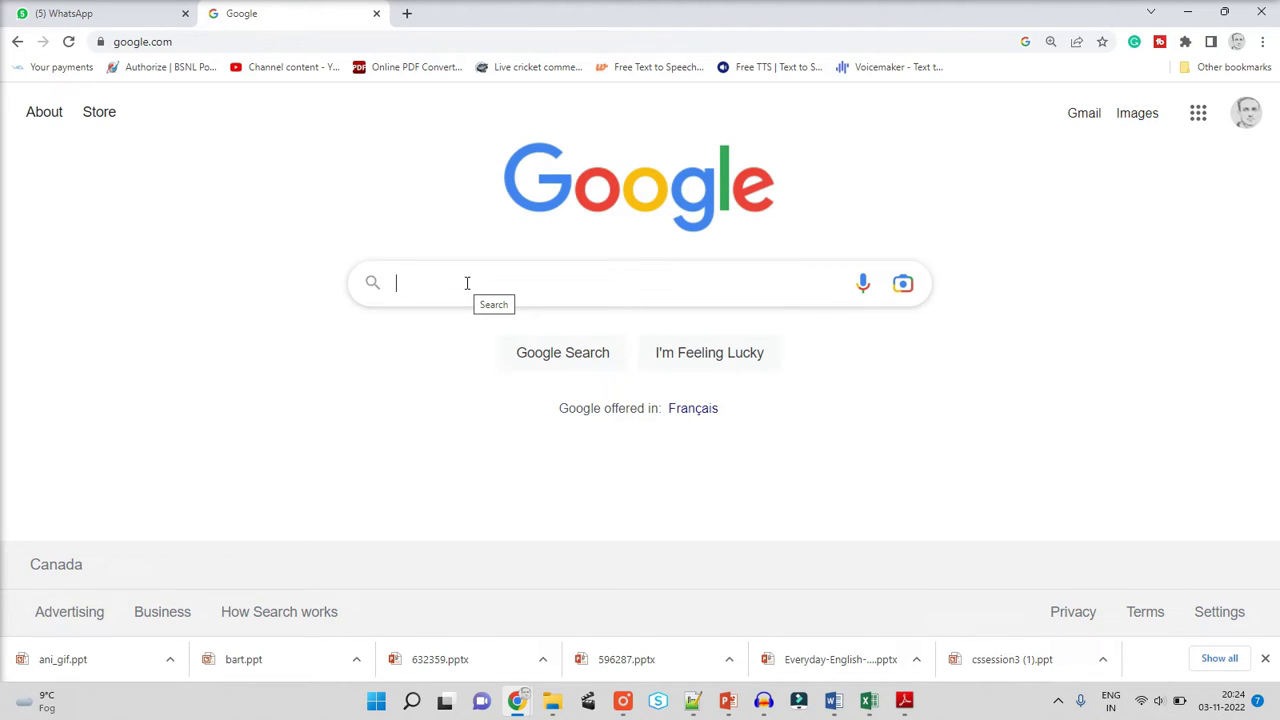
type("ta")
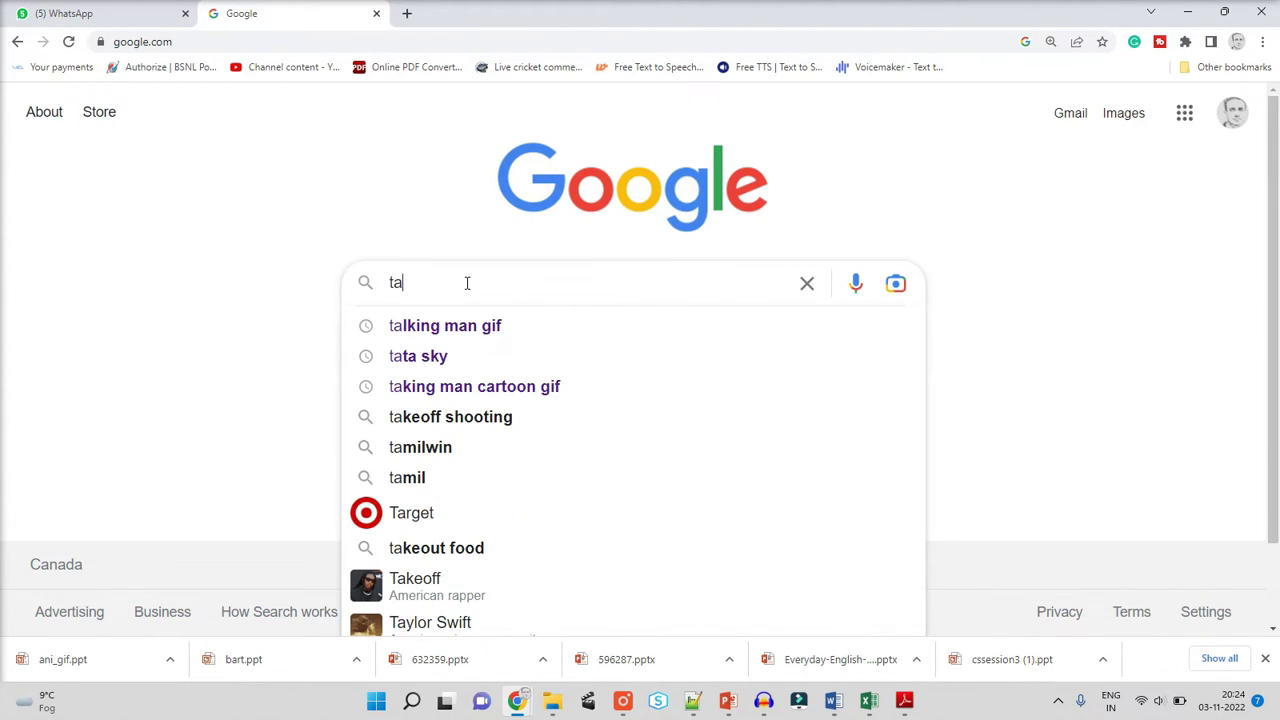
type("lking man")
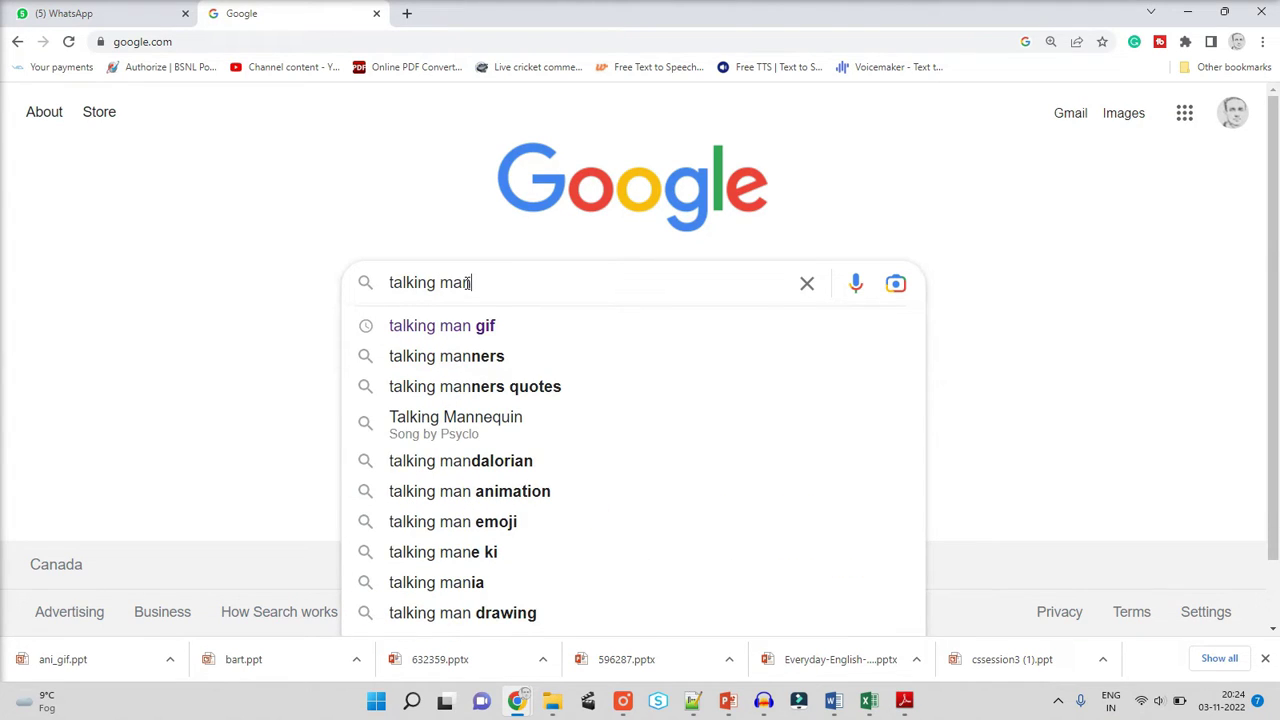
key("Down")
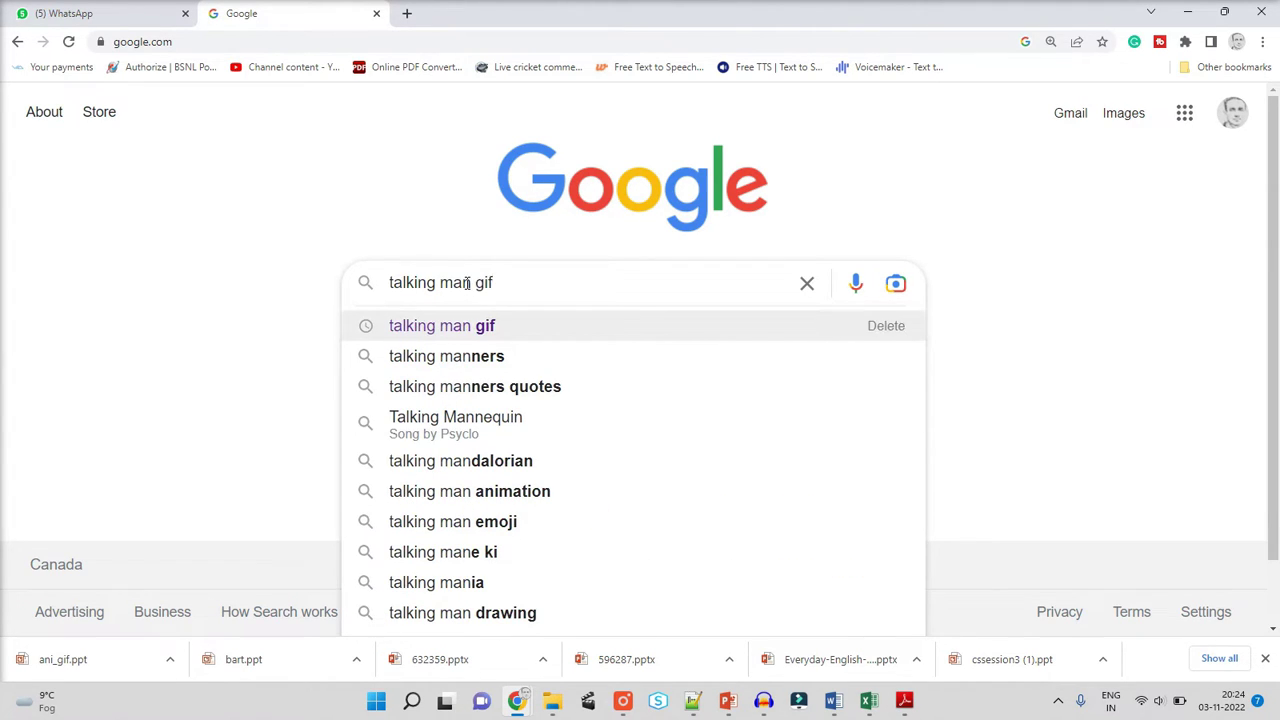
key("Return")
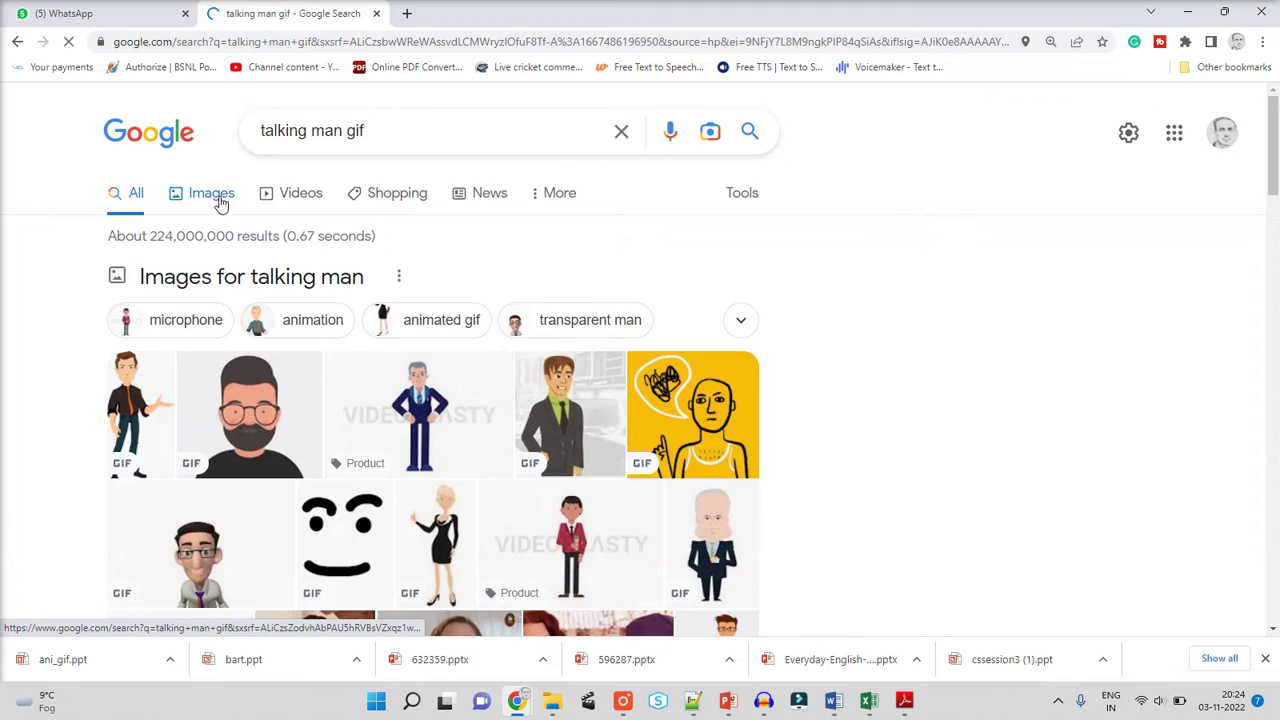
left_click(213, 194)
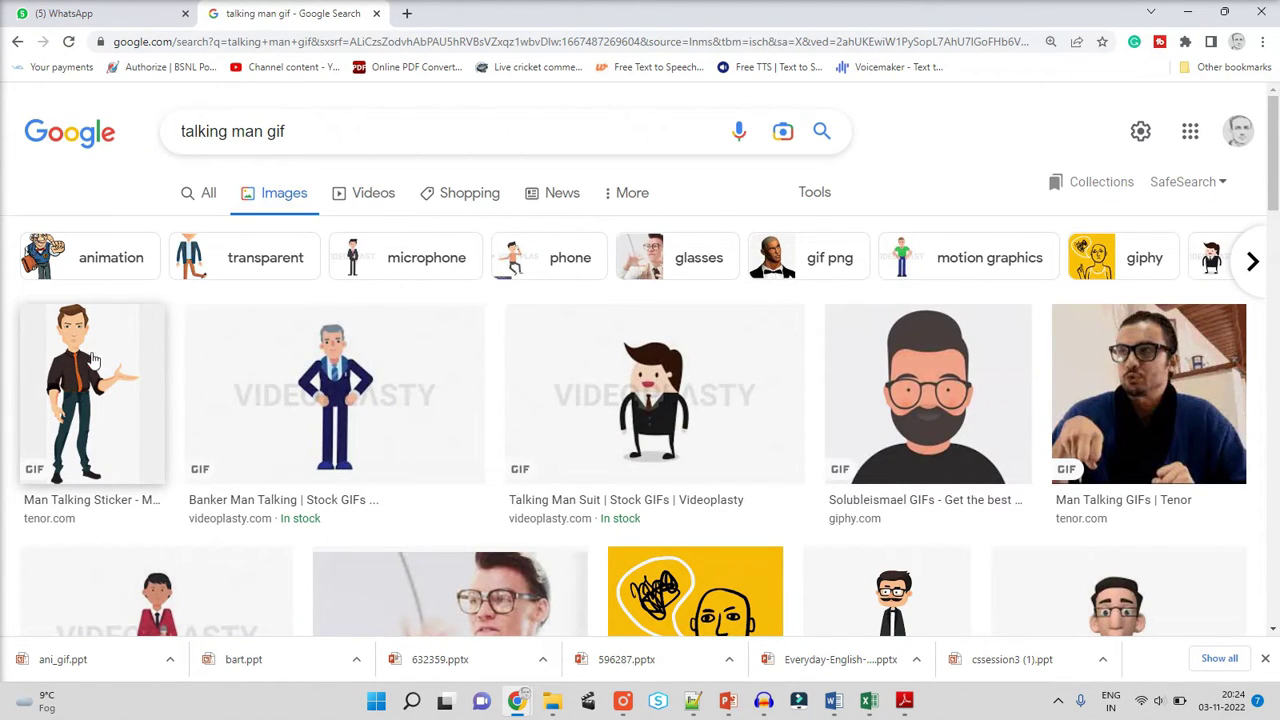
- Search the web for "tenor gif" and open Tenor's GIFs page from the results
left_click(330, 41)
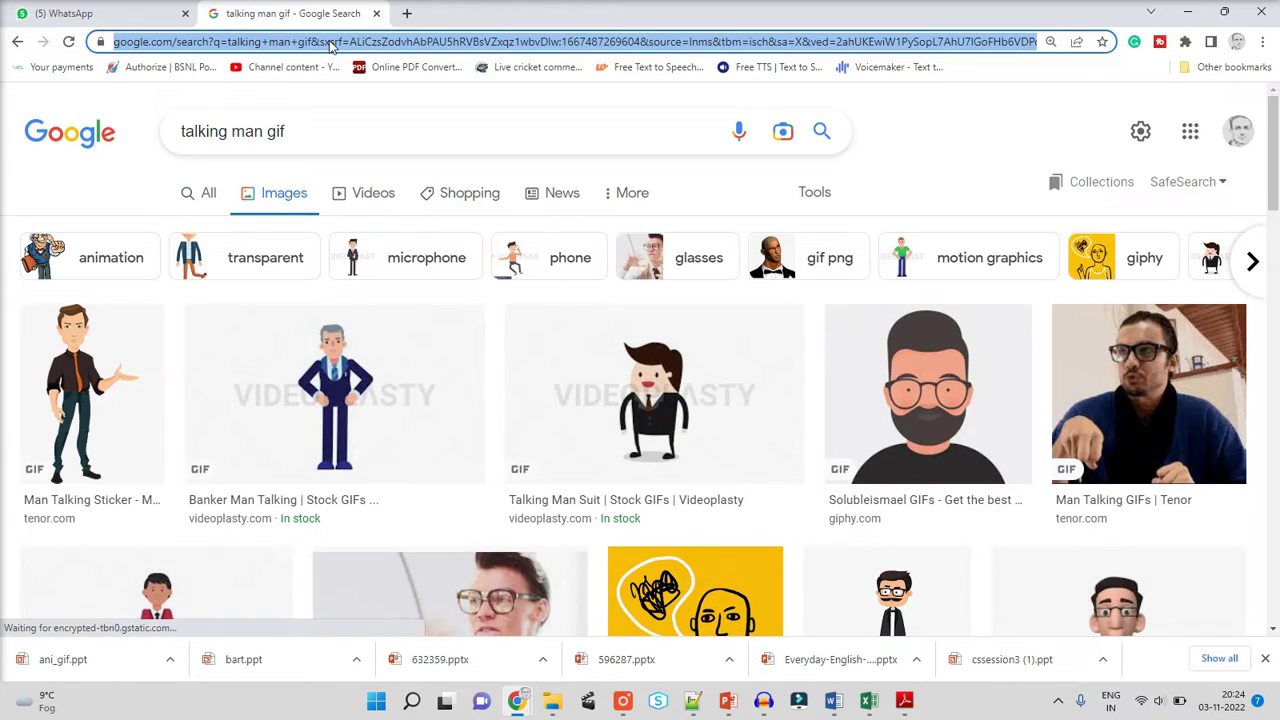
type("tenor")
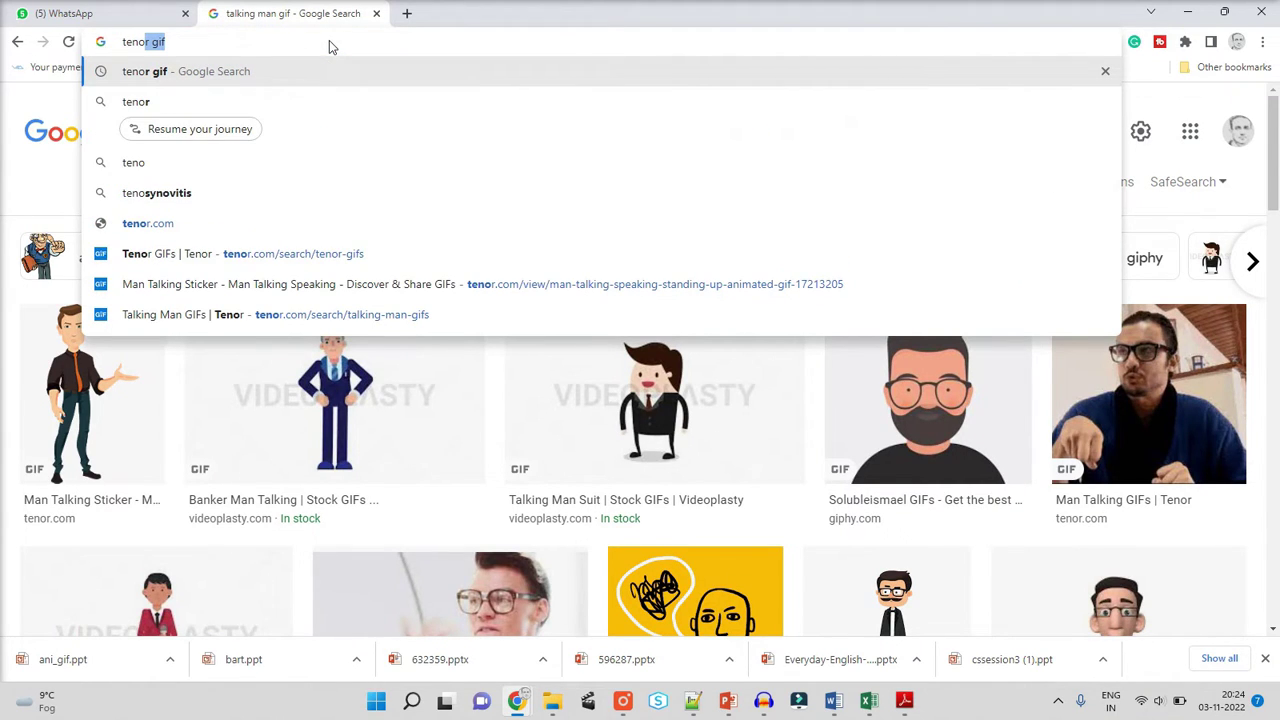
left_click(300, 71)
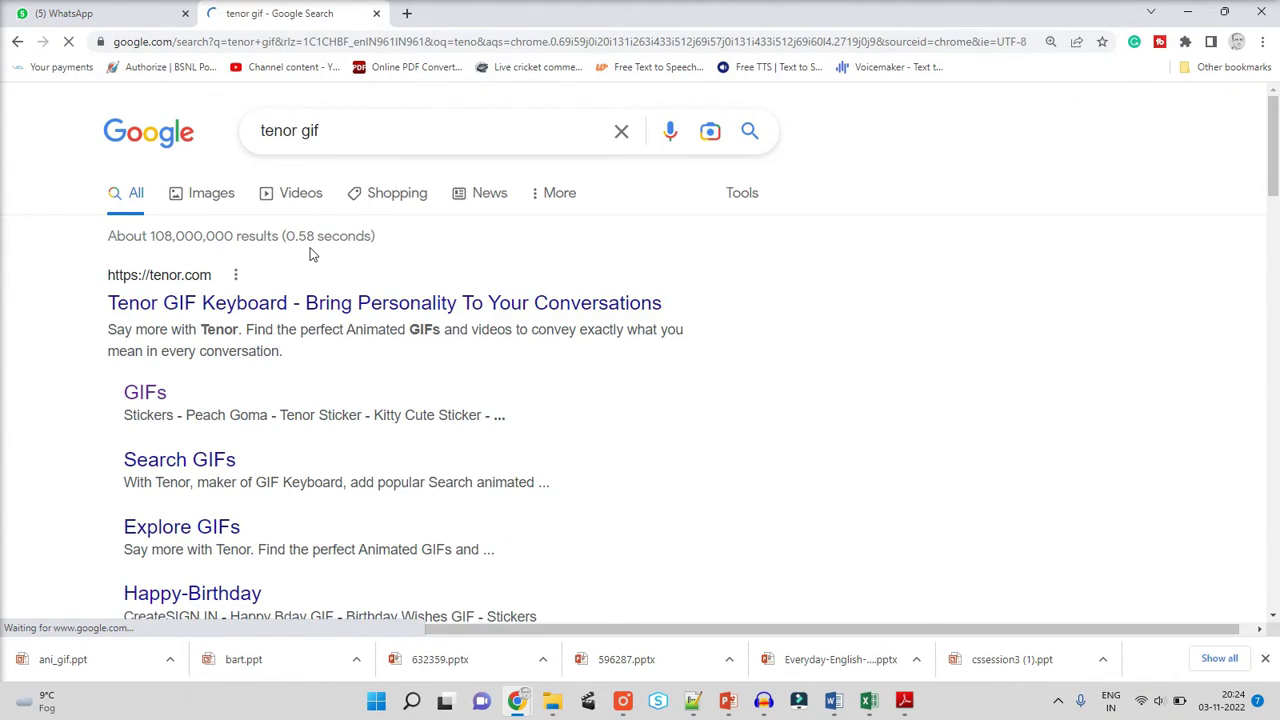
left_click(145, 392)
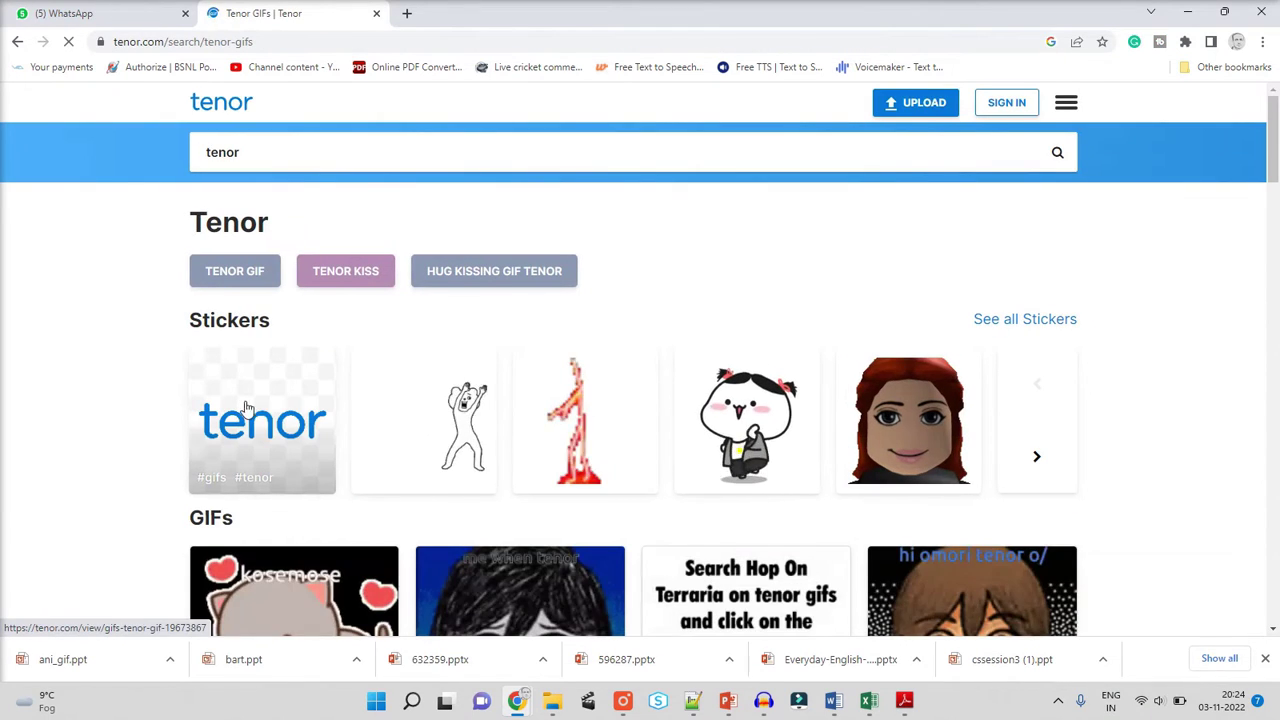
- Search Tenor for "talking man"
left_click_drag(271, 150, 146, 148)
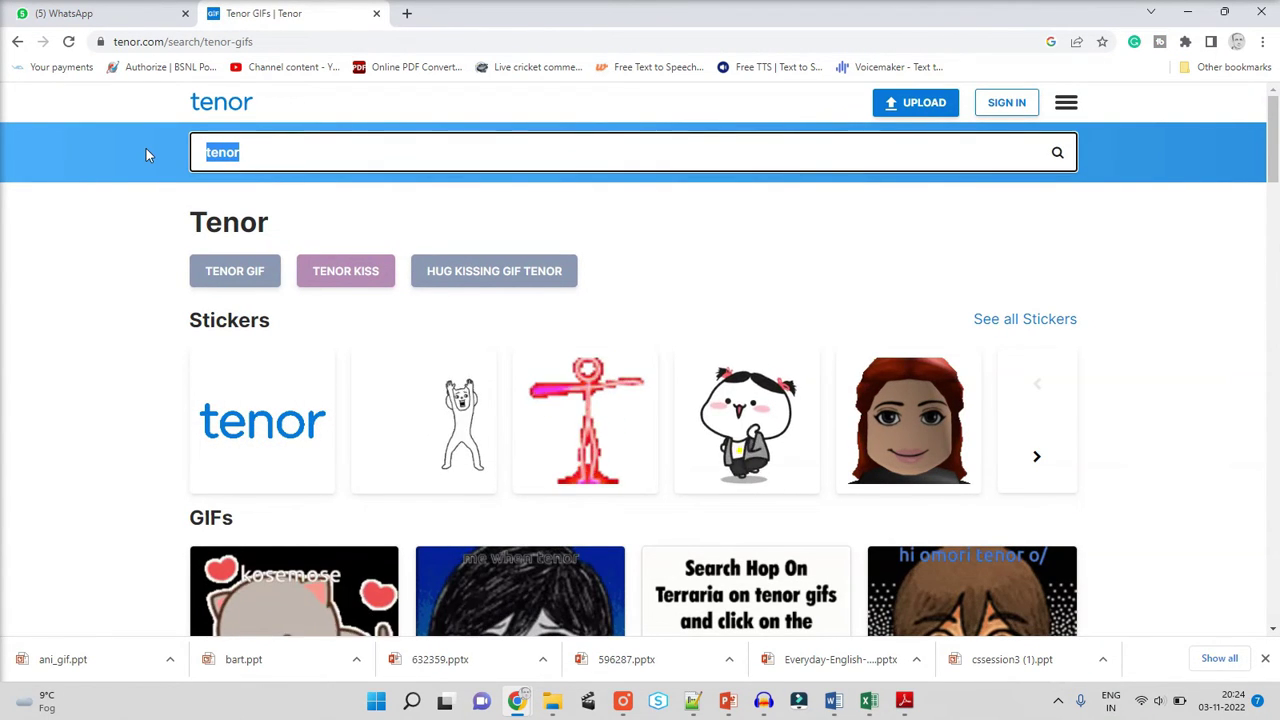
type("tal")
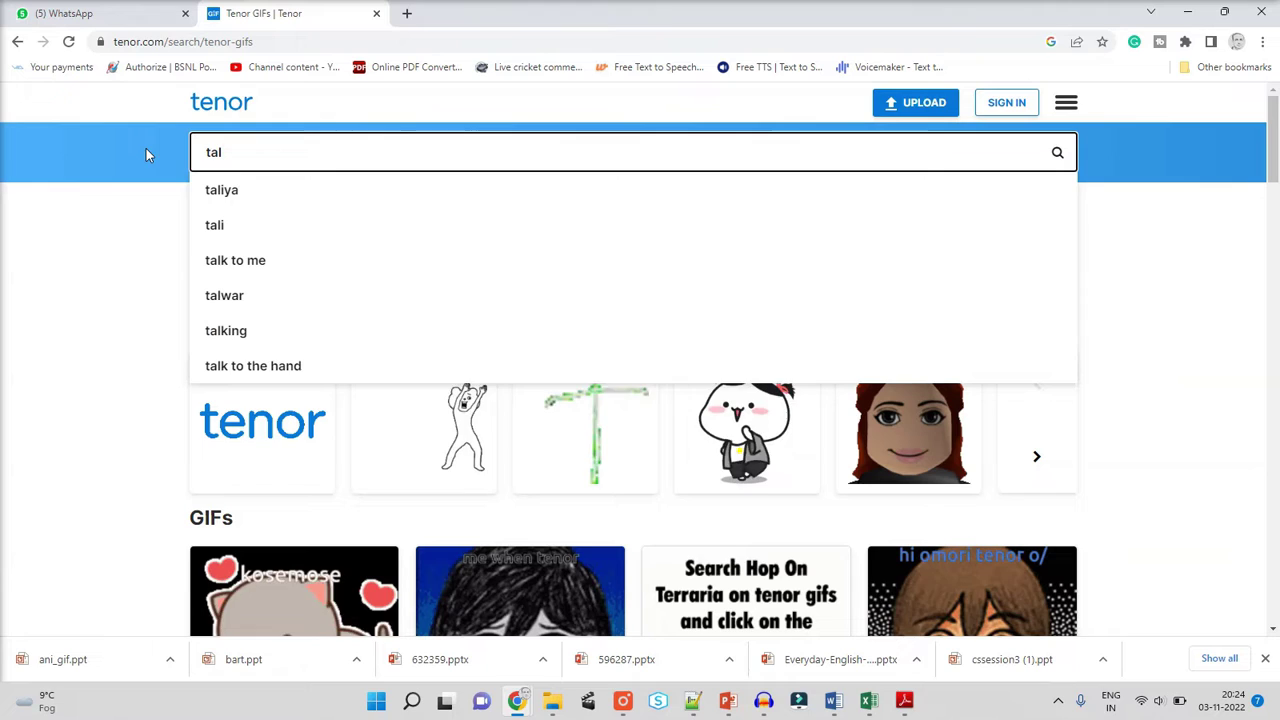
type("king ")
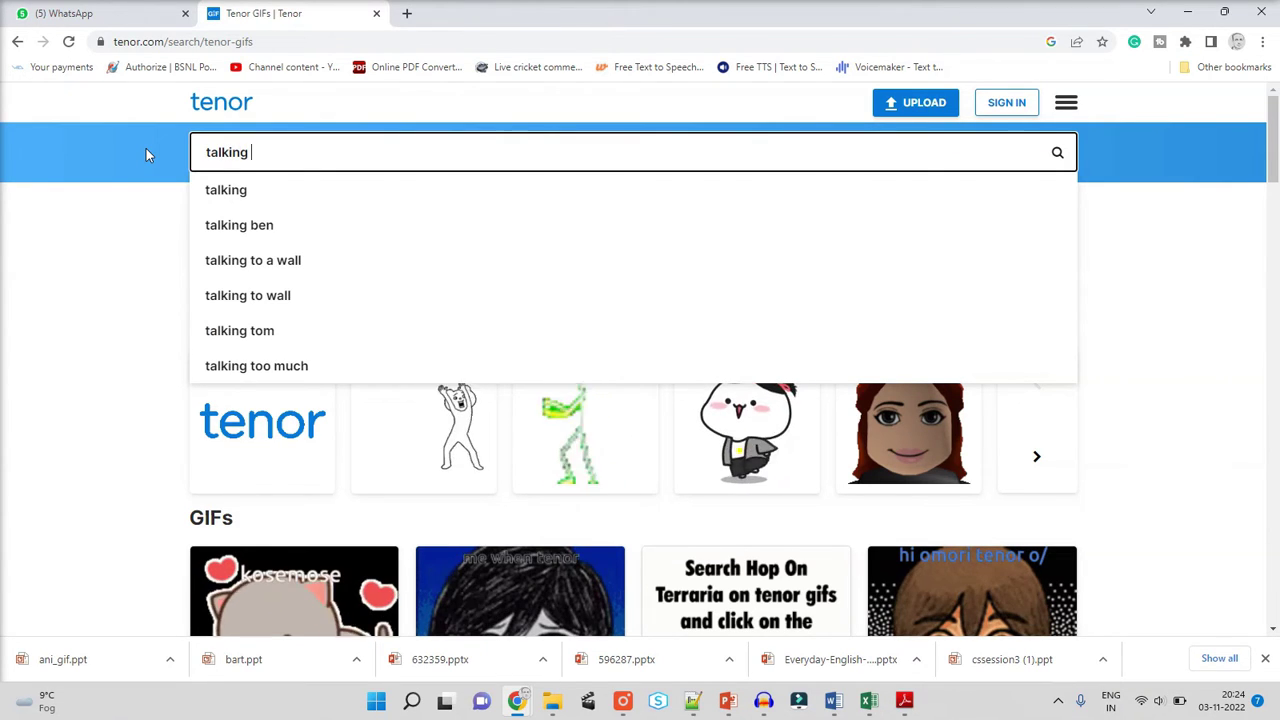
type("man")
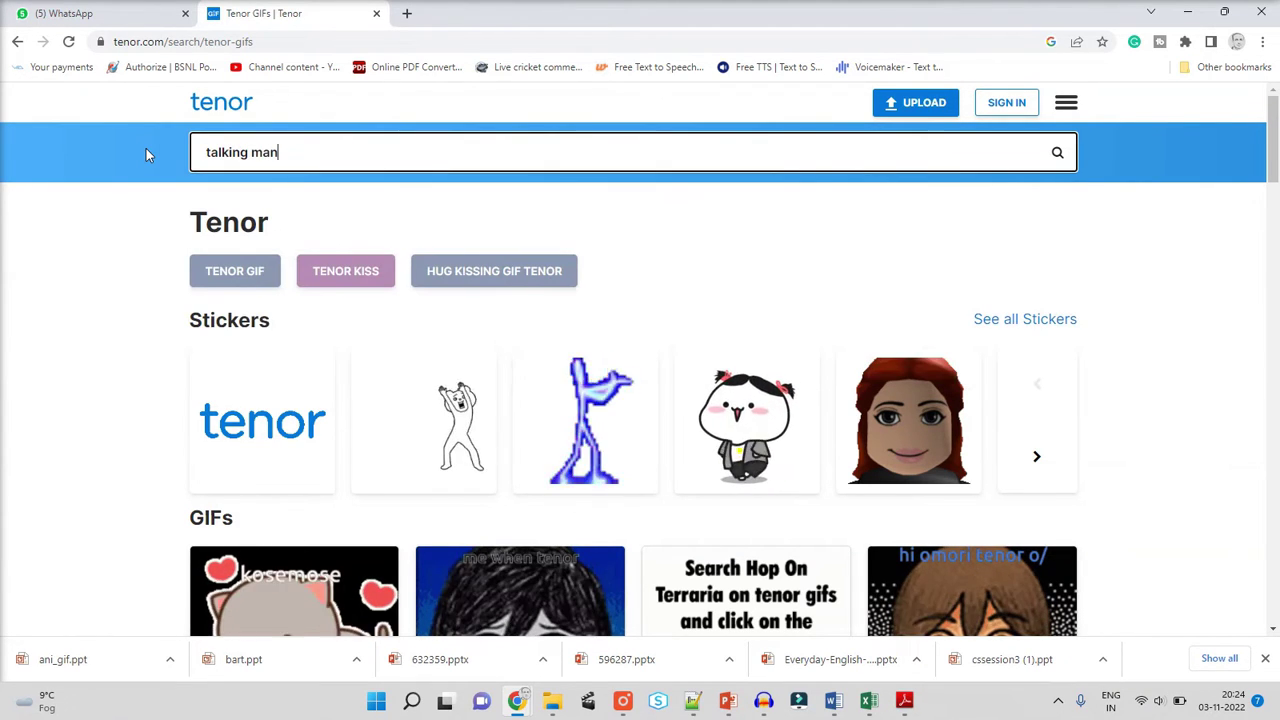
key("Return")
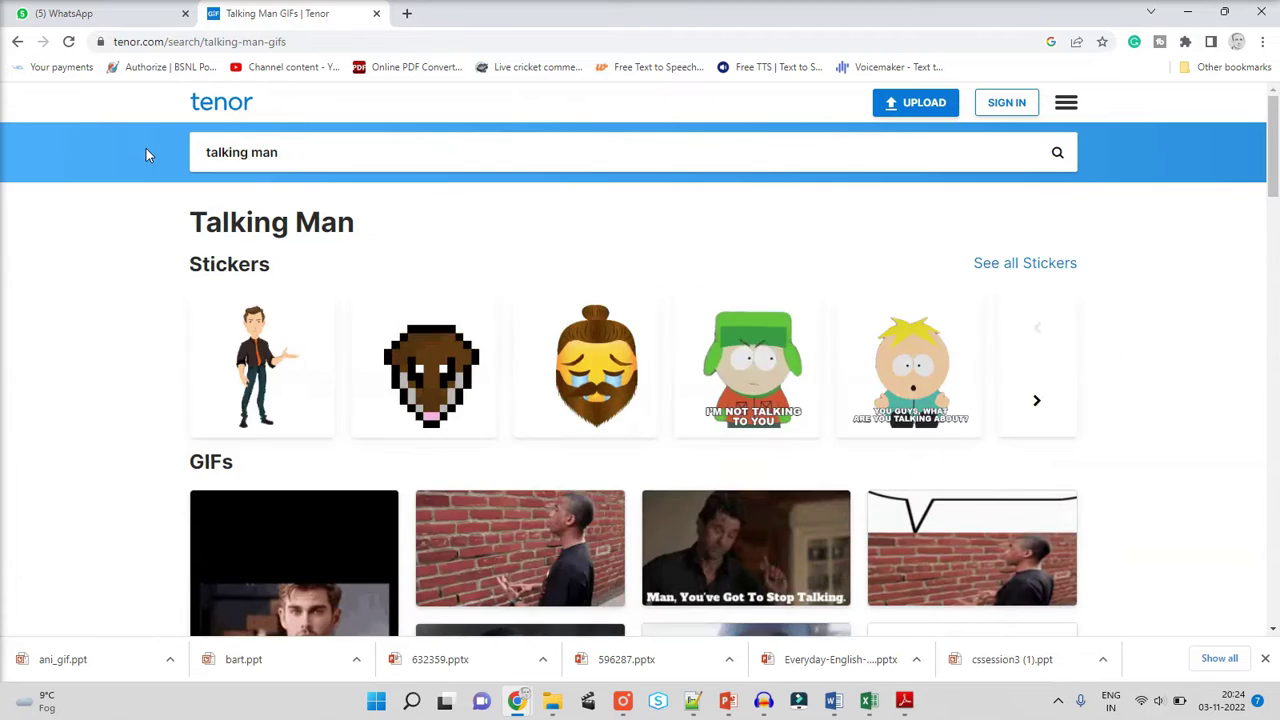
- Open the Man Talking sticker of the man in a black shirt in a new tab and copy its image
right_click(290, 348)
left_click(318, 354)
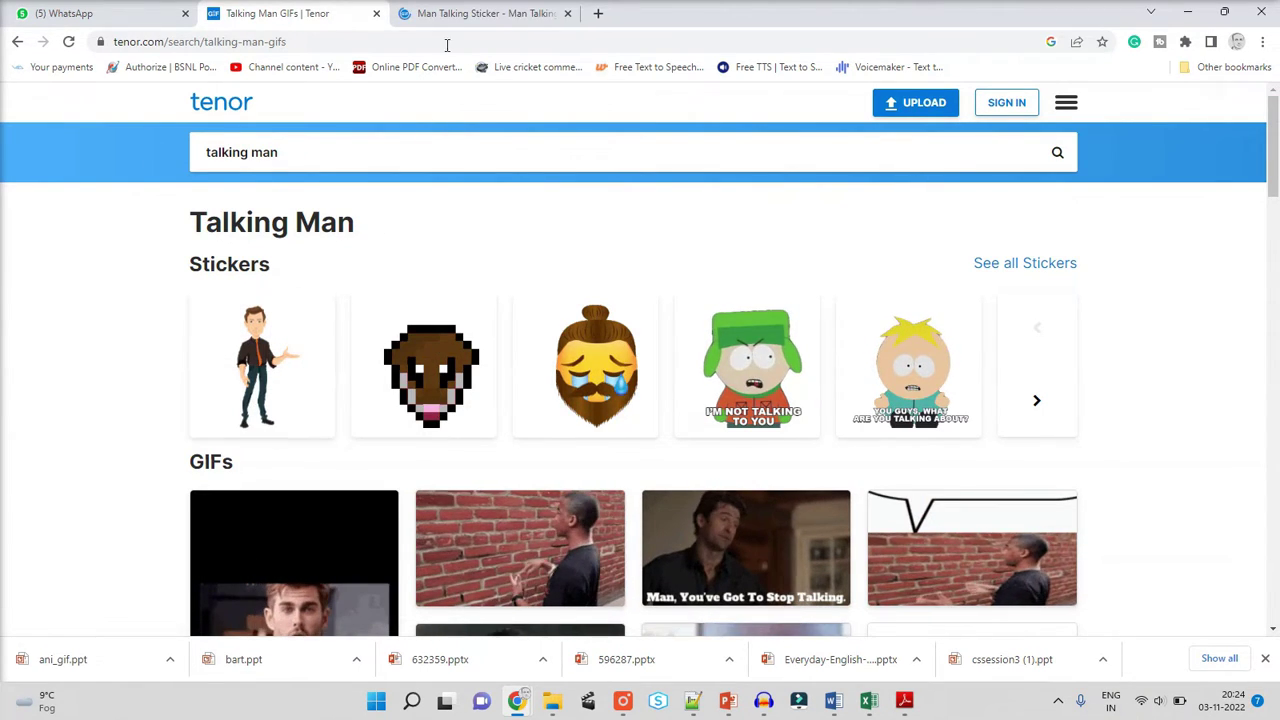
left_click(457, 14)
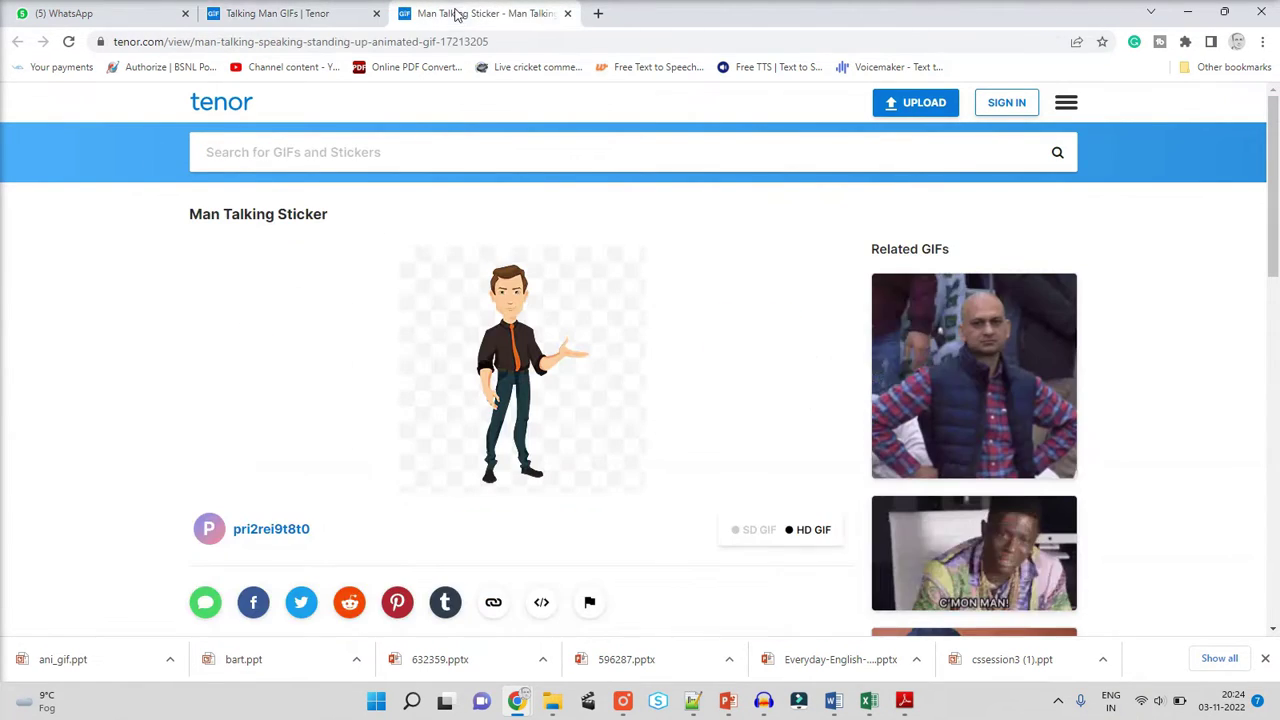
right_click(523, 312)
left_click(575, 376)
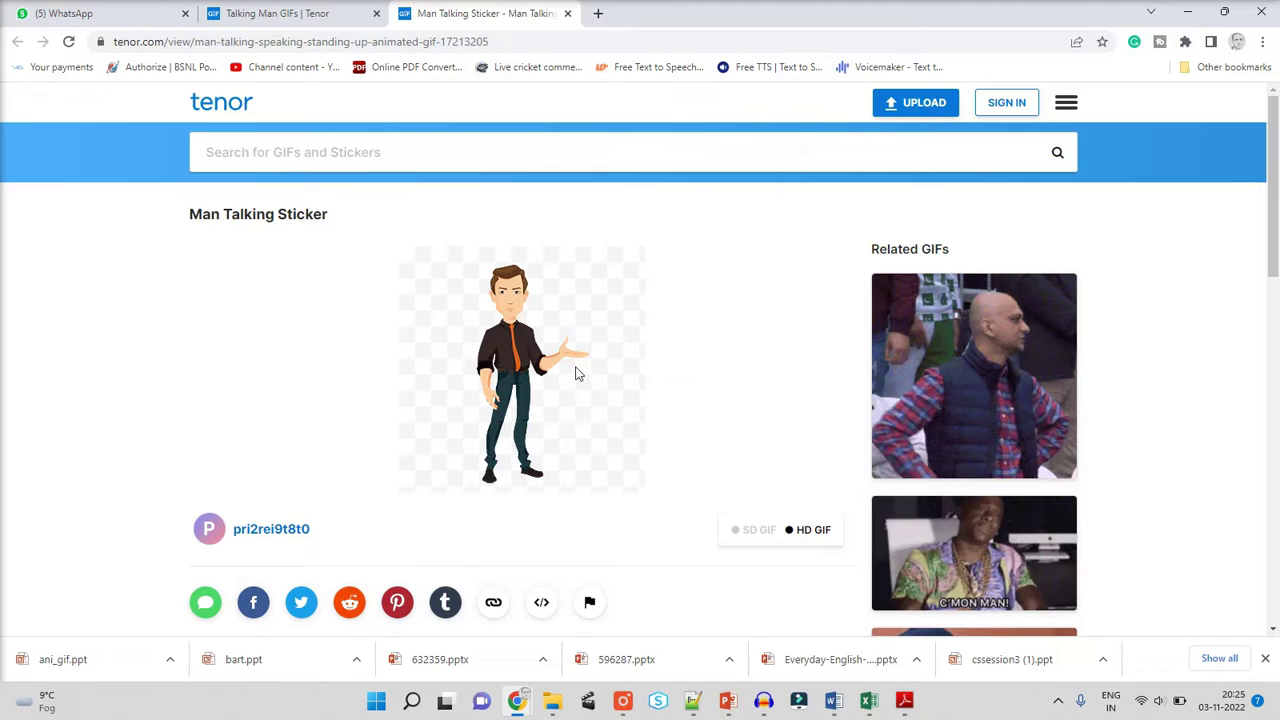
- Switch to Presentation4 in PowerPoint and replace the man picture with the copied GIF, enlarged and placed in the left half of the slide
mouse_move(730, 703)
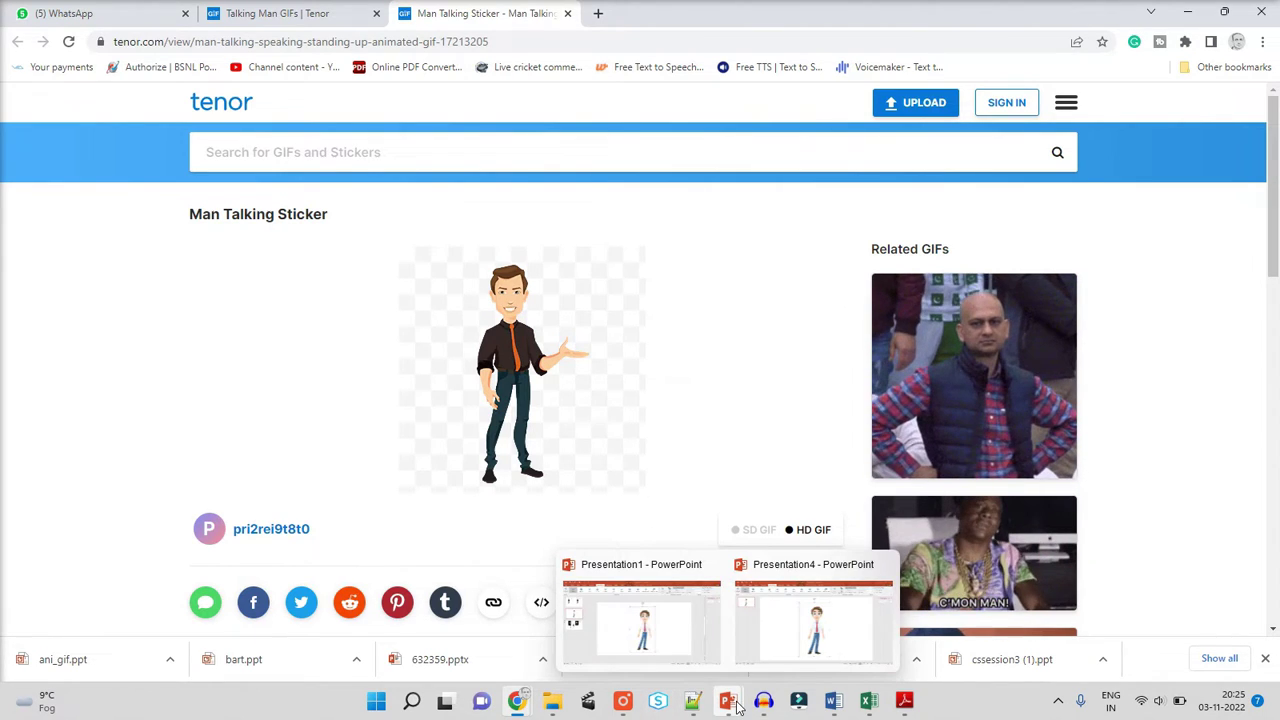
left_click(815, 620)
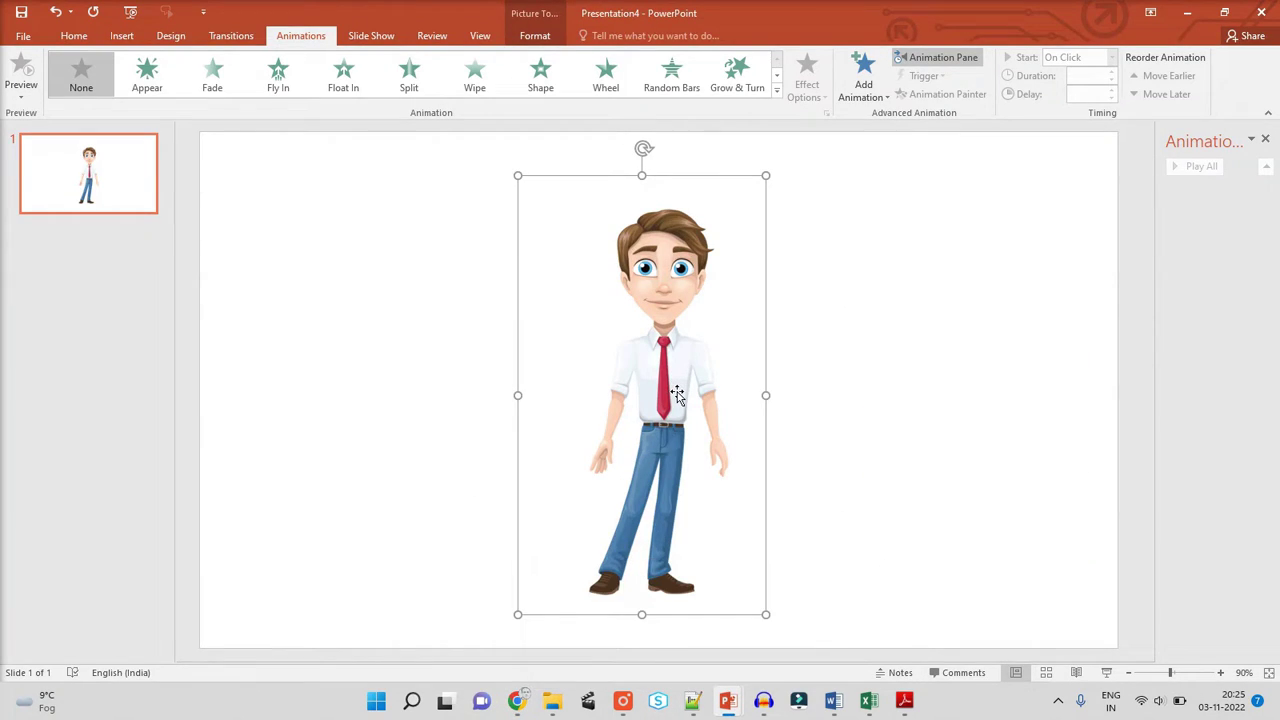
key("Delete")
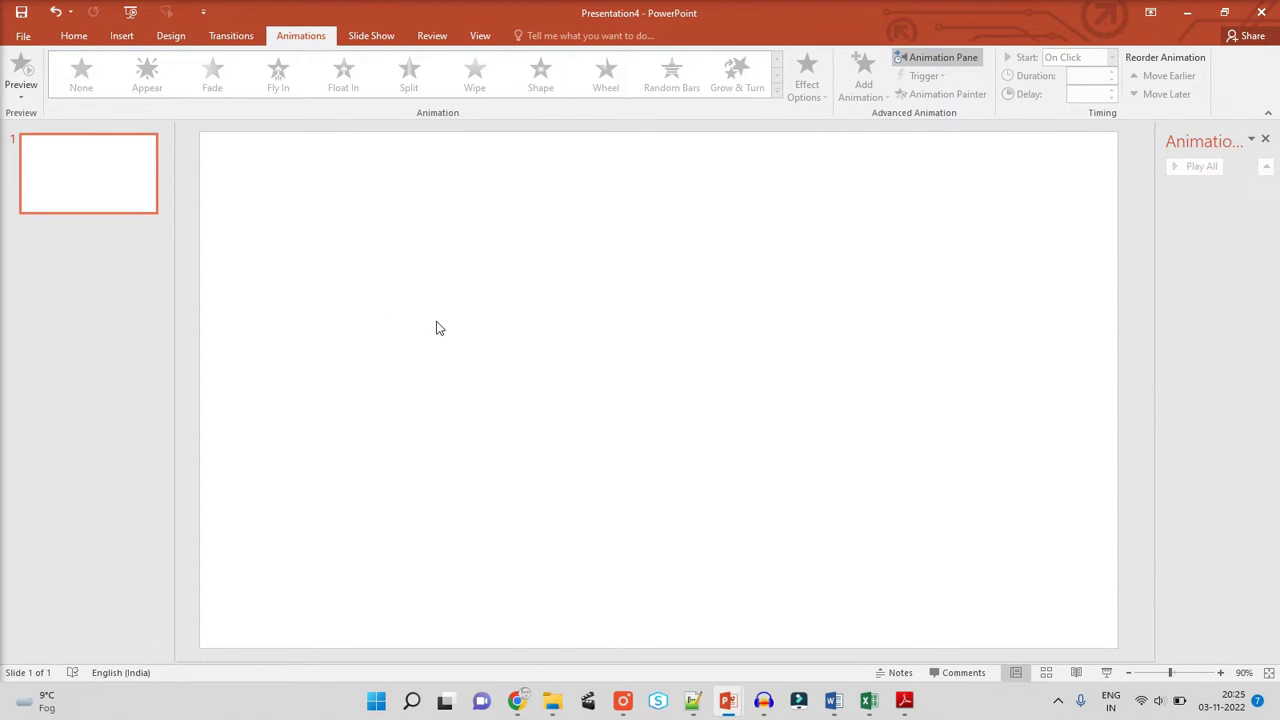
key("ctrl+v")
left_click_drag(314, 306, 700, 498)
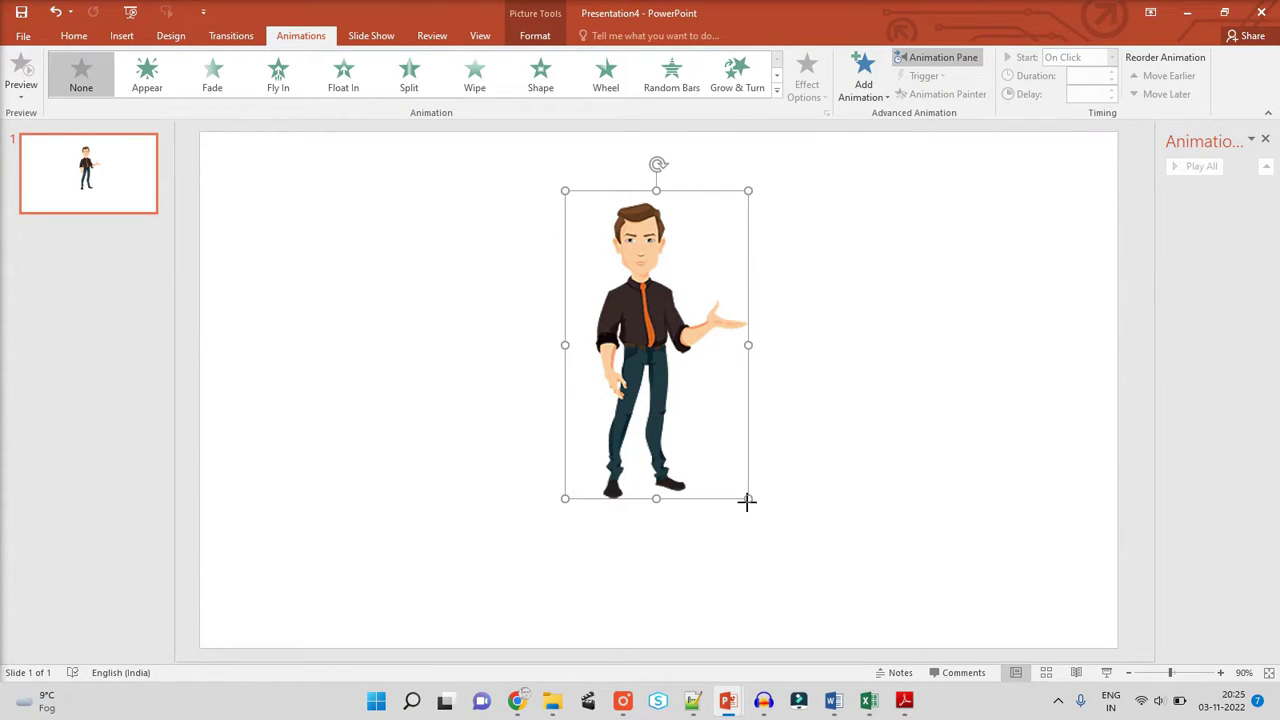
left_click_drag(680, 471, 526, 452)
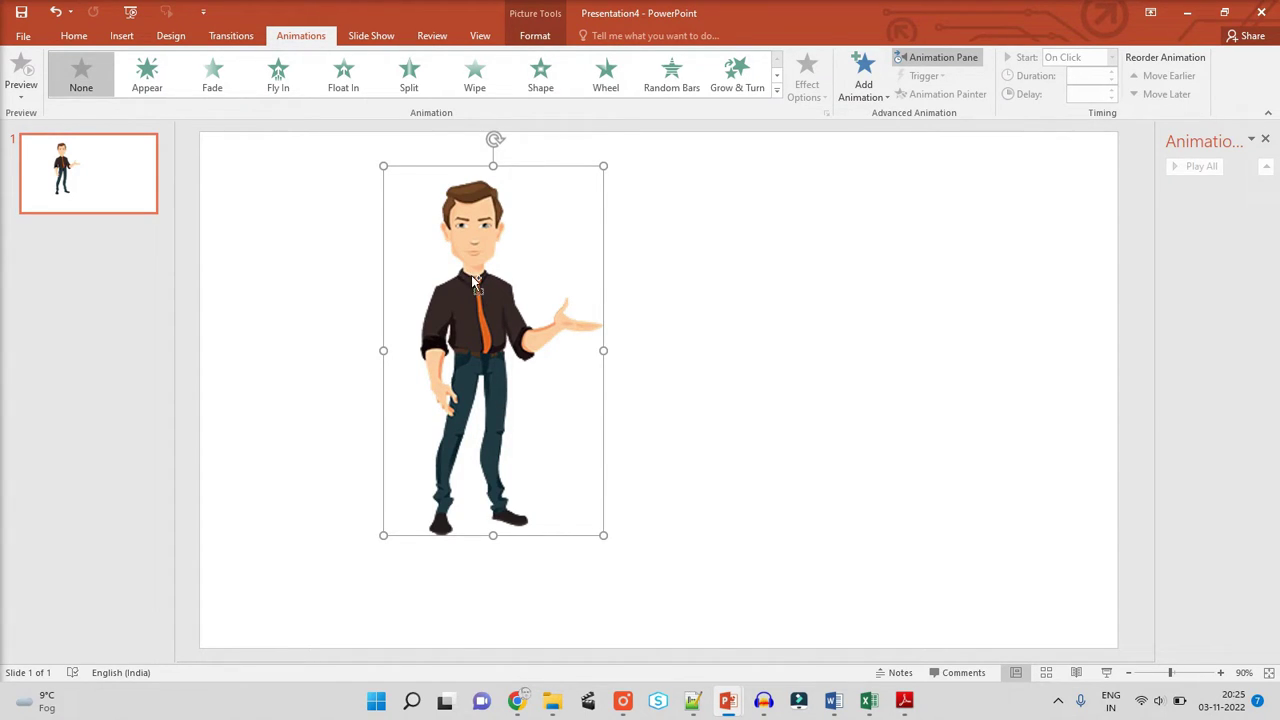
- Duplicate the talking man picture beside the original and delete that duplicate
left_click_drag(472, 280, 627, 281)
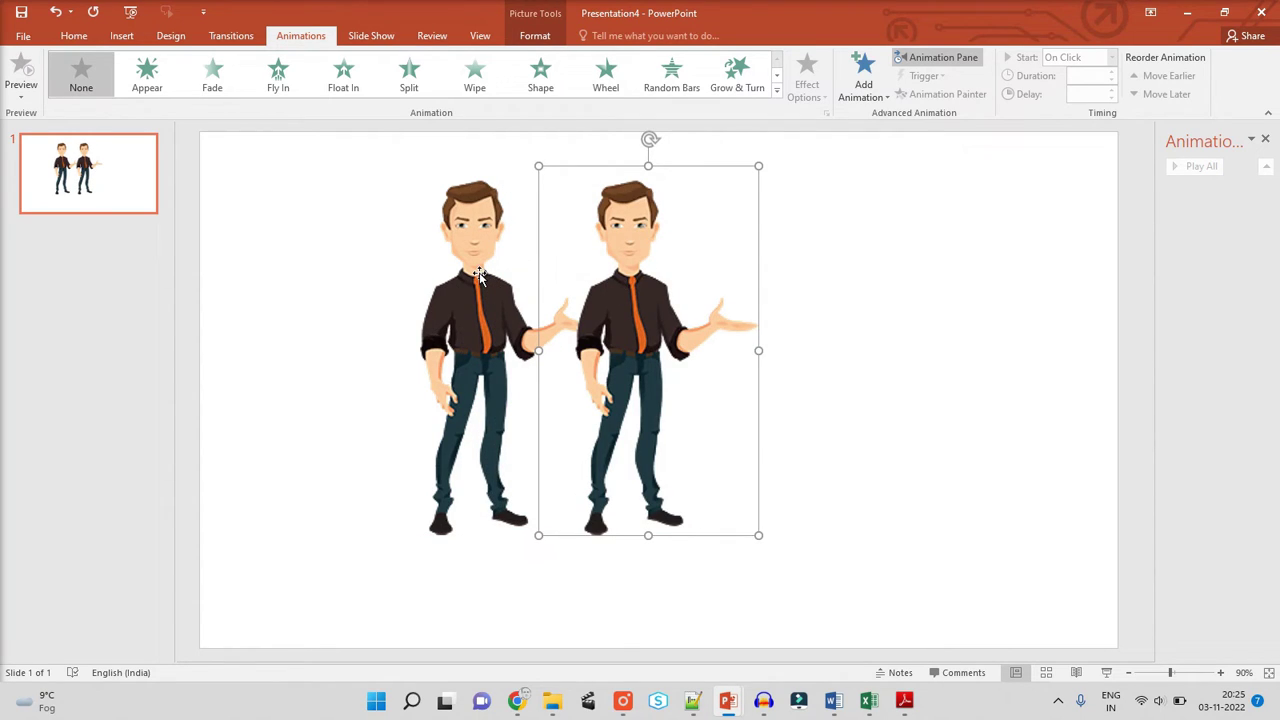
key("Delete")
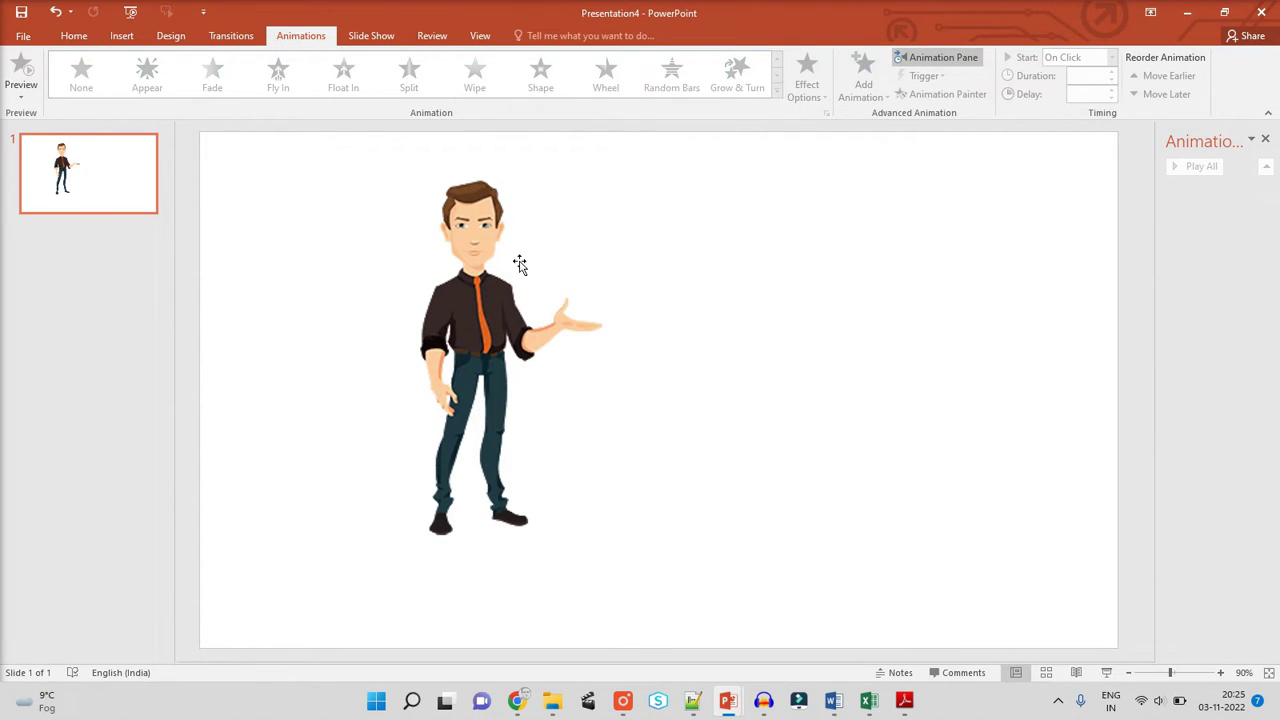
- Copy the talking man GIF, paste it with Paste Special as Picture (PNG), and place the copy to the right of the original
left_click(479, 262)
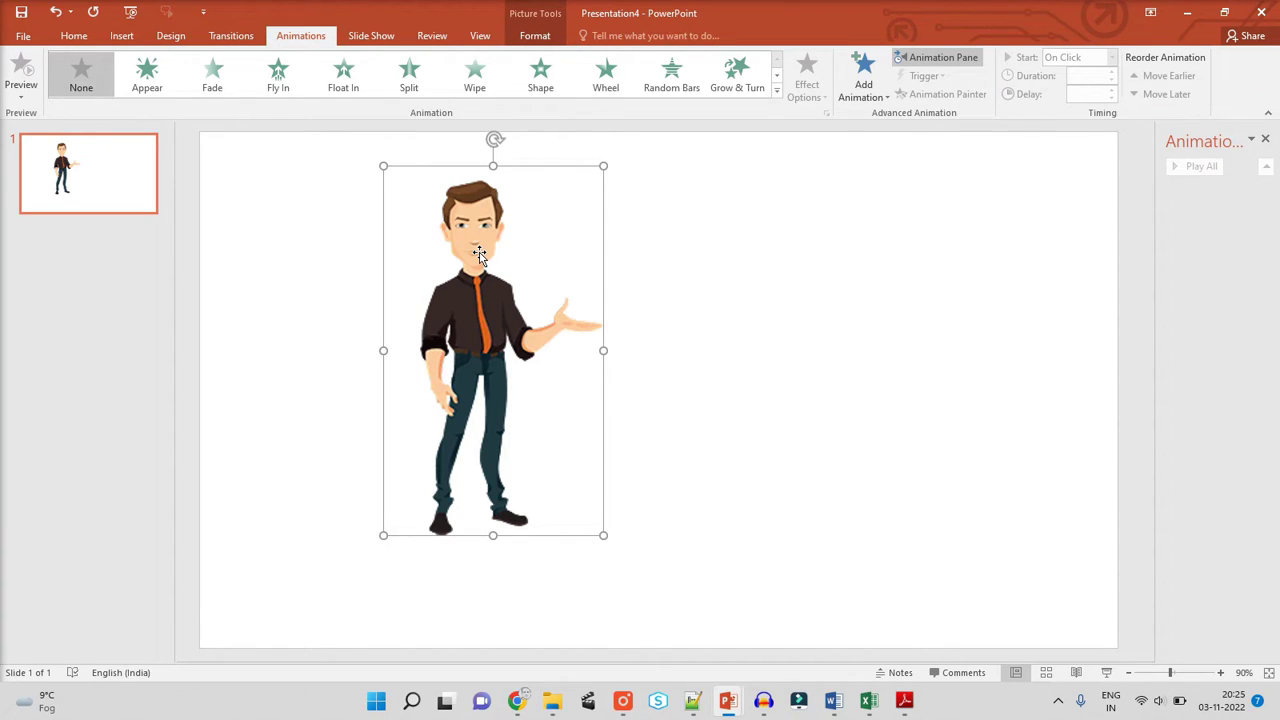
left_click(75, 36)
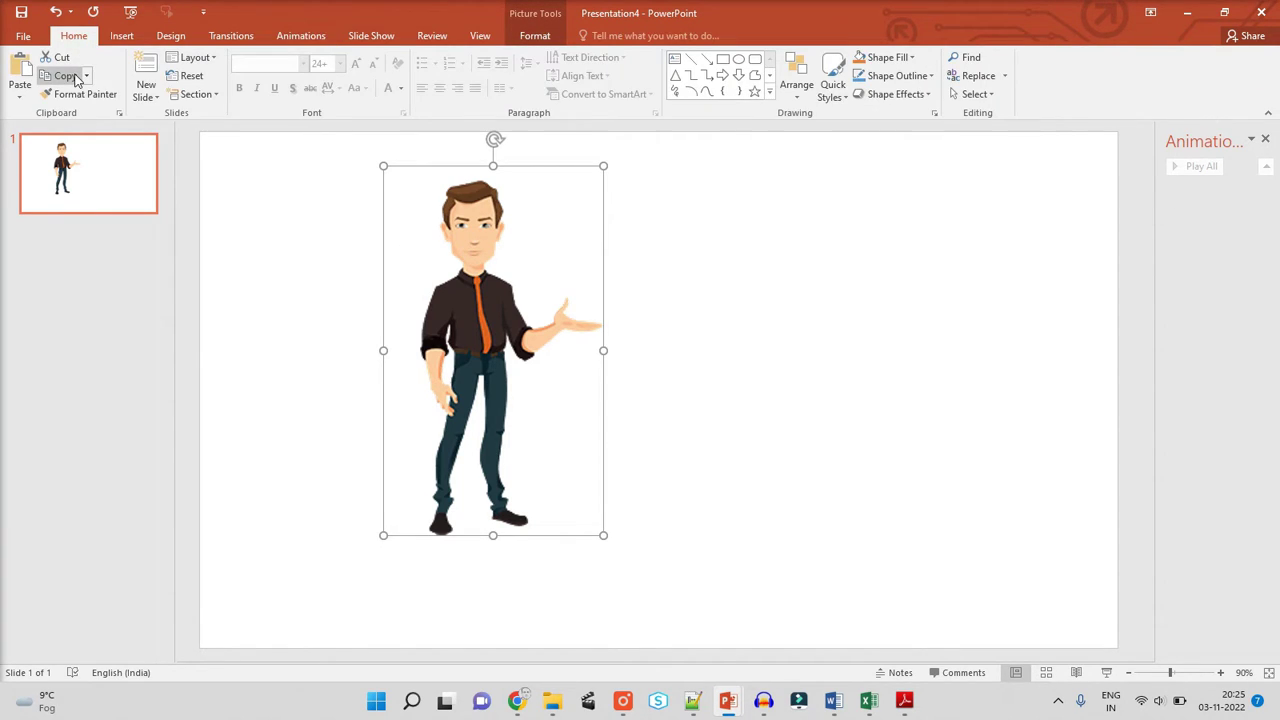
left_click(66, 76)
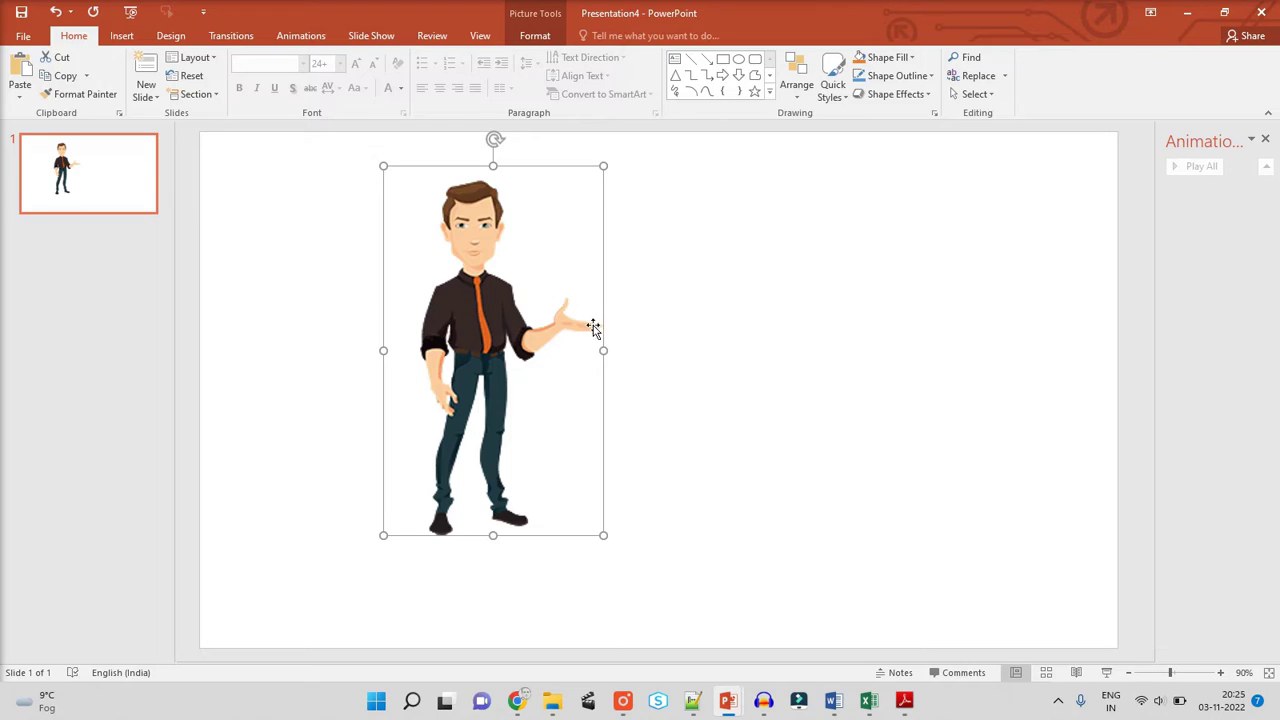
left_click(18, 97)
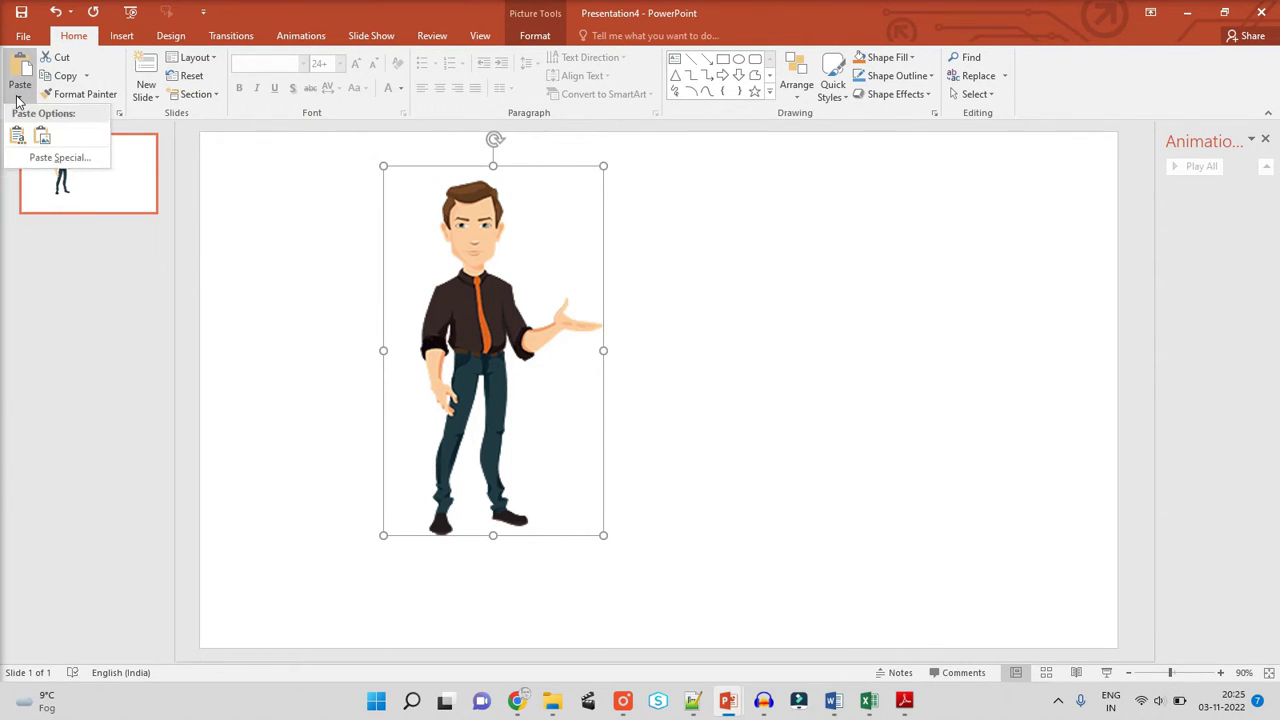
left_click(58, 158)
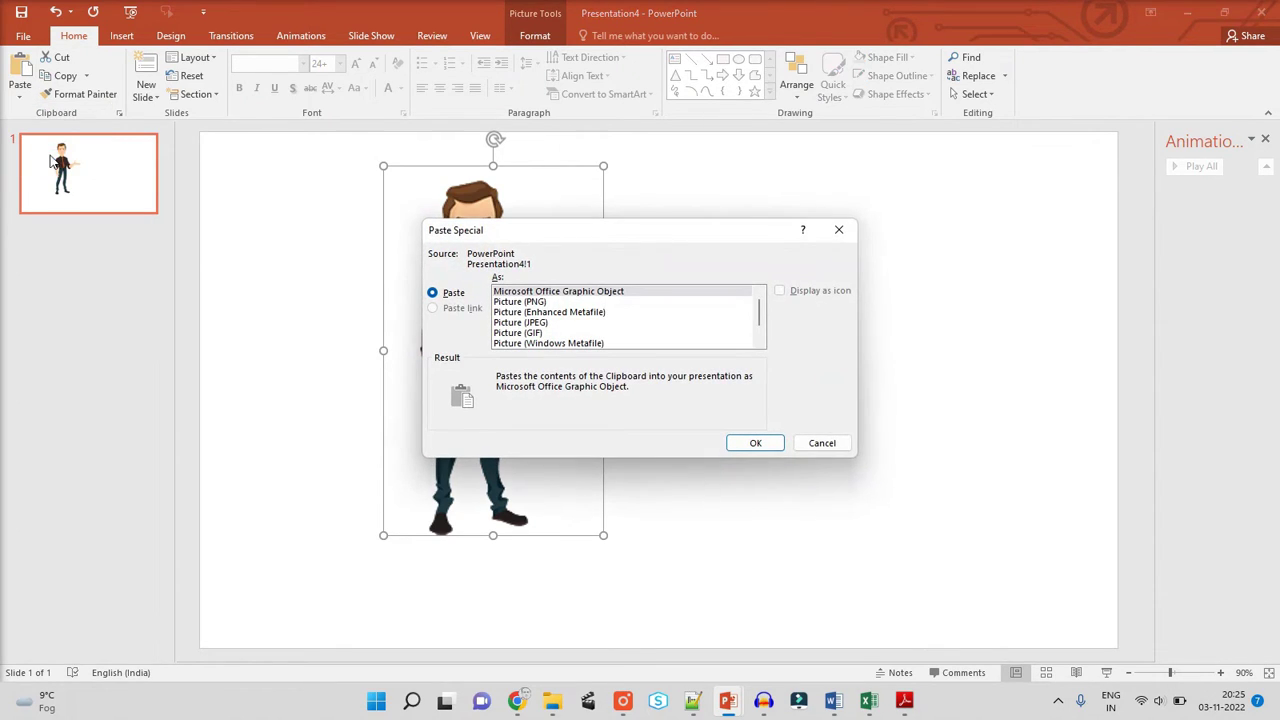
left_click(517, 303)
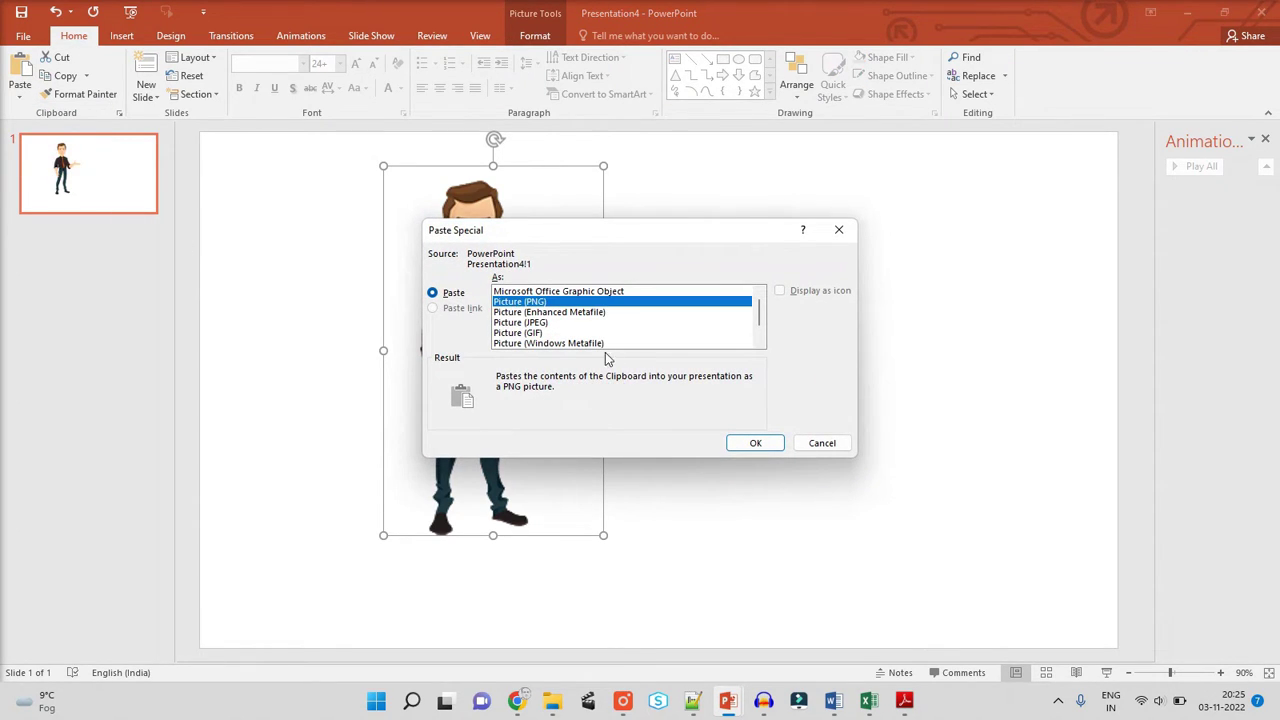
left_click(752, 443)
left_click_drag(597, 349, 700, 305)
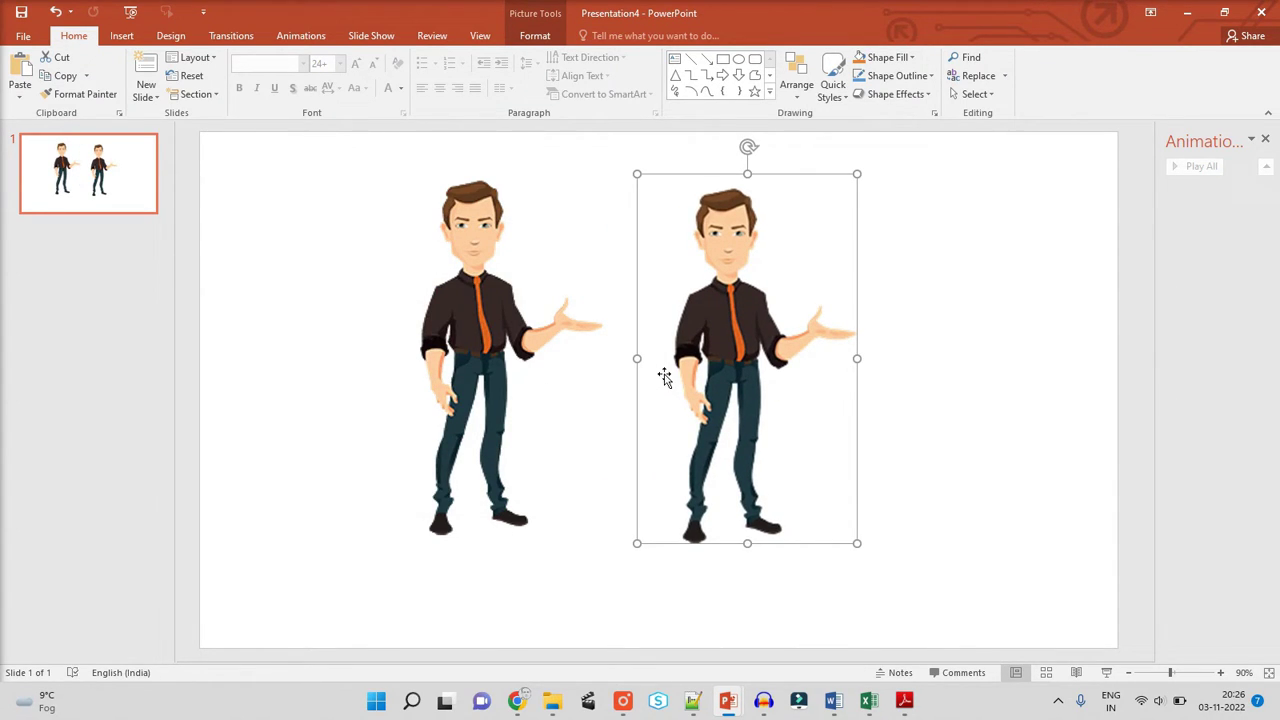
- Apply the Appear animation to the left man picture and set its trigger to On Click of Picture 3
left_click(535, 340)
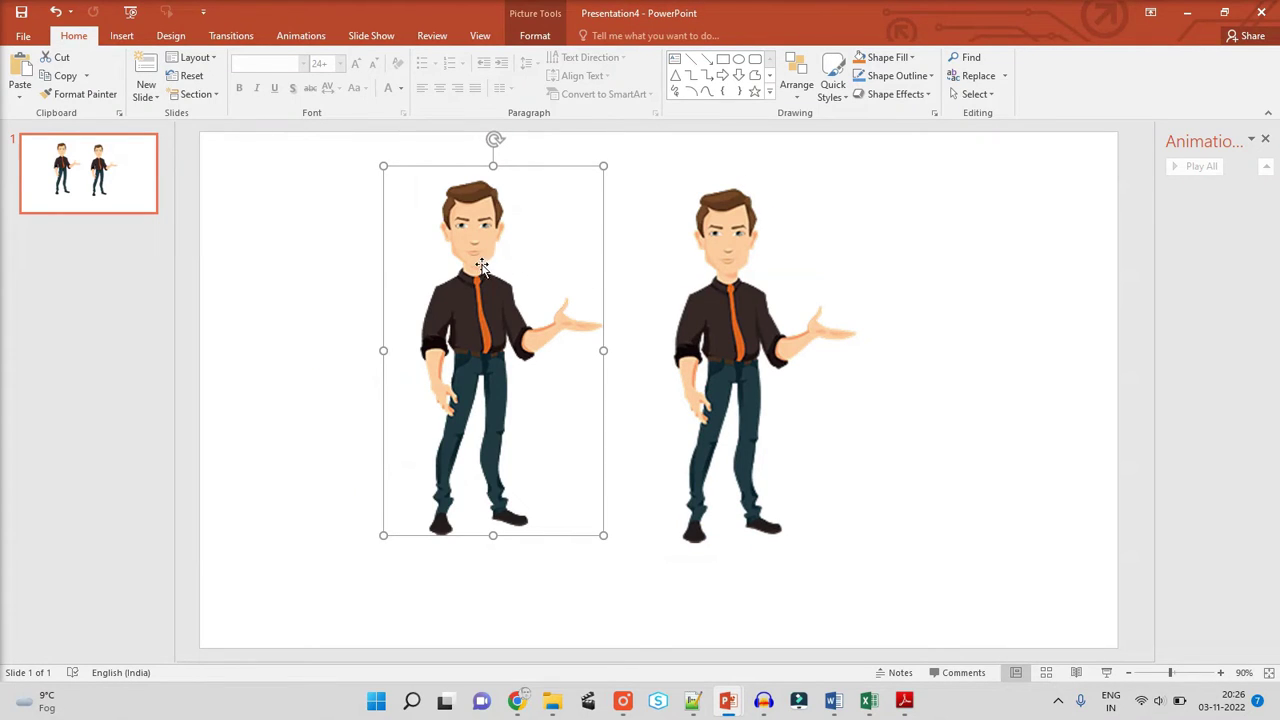
left_click(303, 36)
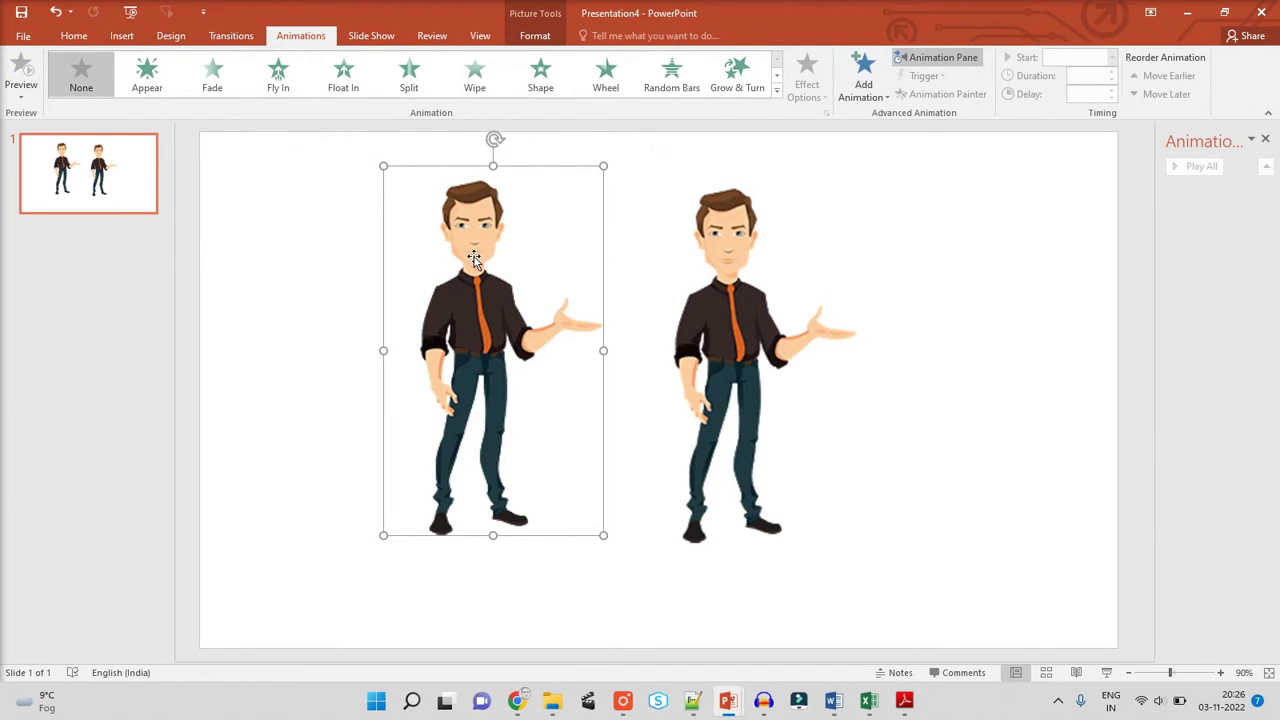
left_click(150, 73)
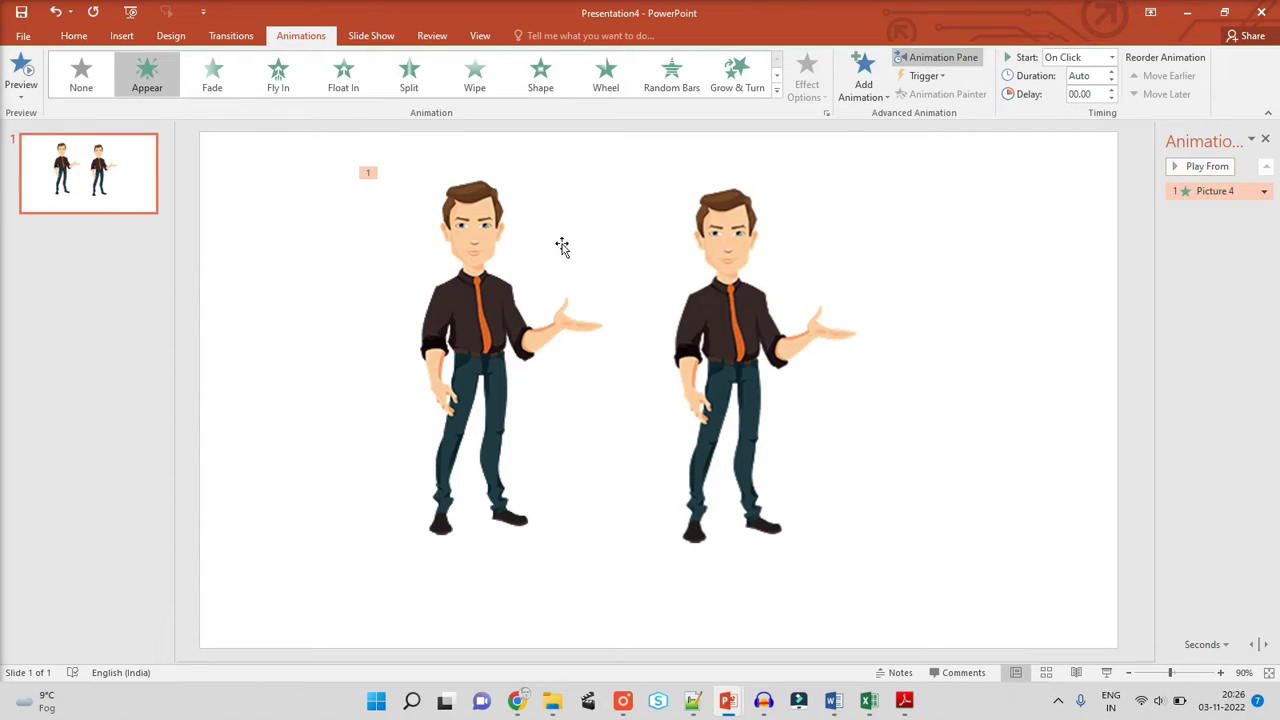
left_click(483, 265)
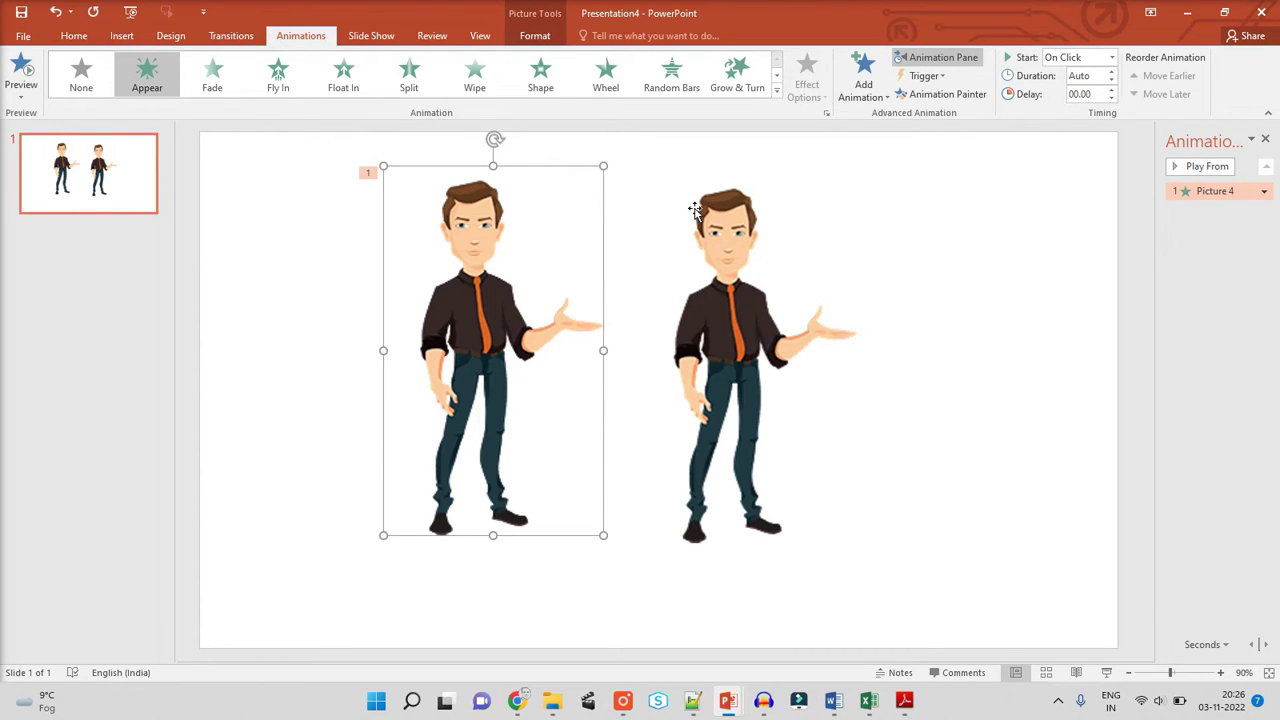
left_click(922, 76)
mouse_move(937, 97)
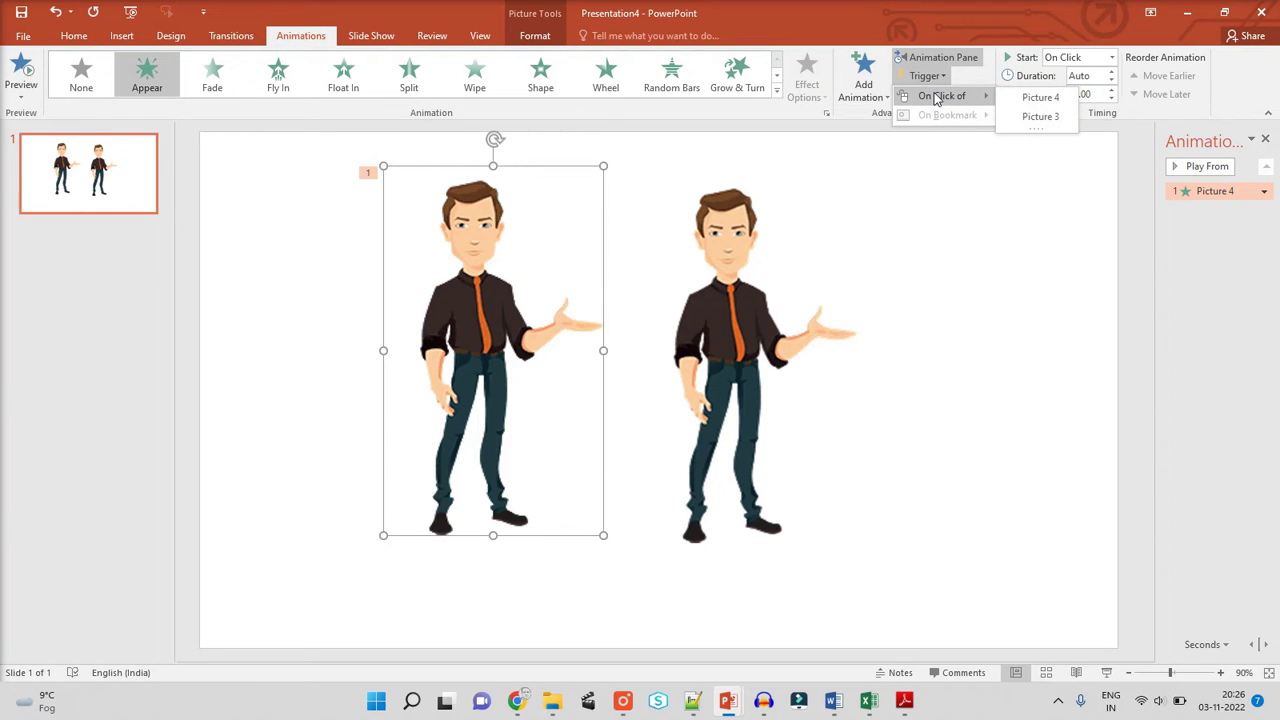
left_click(1038, 118)
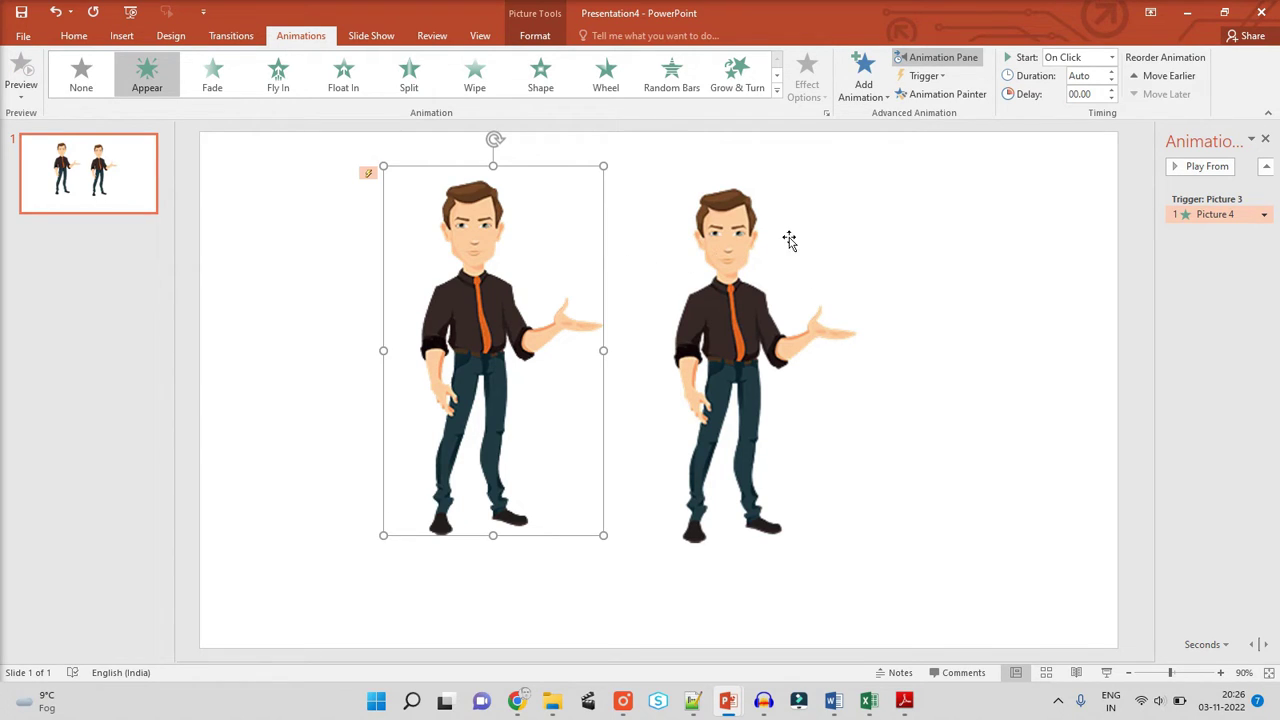
- Apply the Appear animation to the right man picture and set its trigger to On Click of Picture 4
left_click(740, 216)
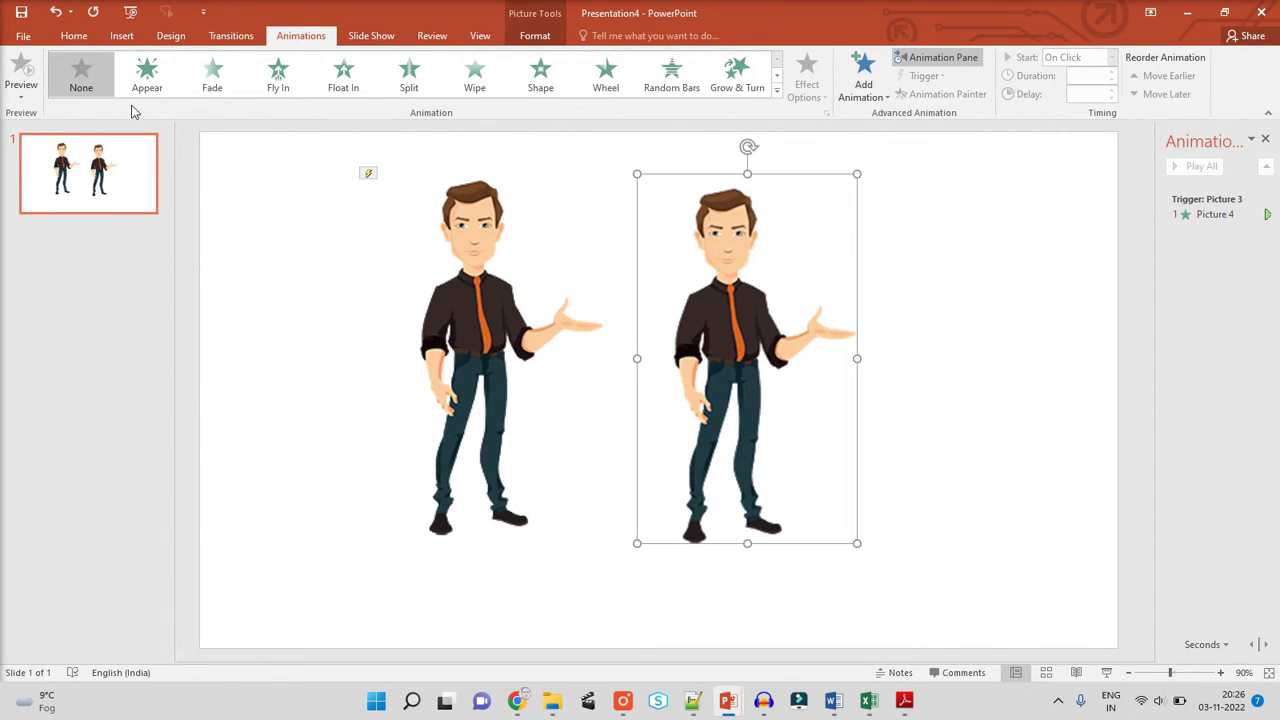
left_click(147, 78)
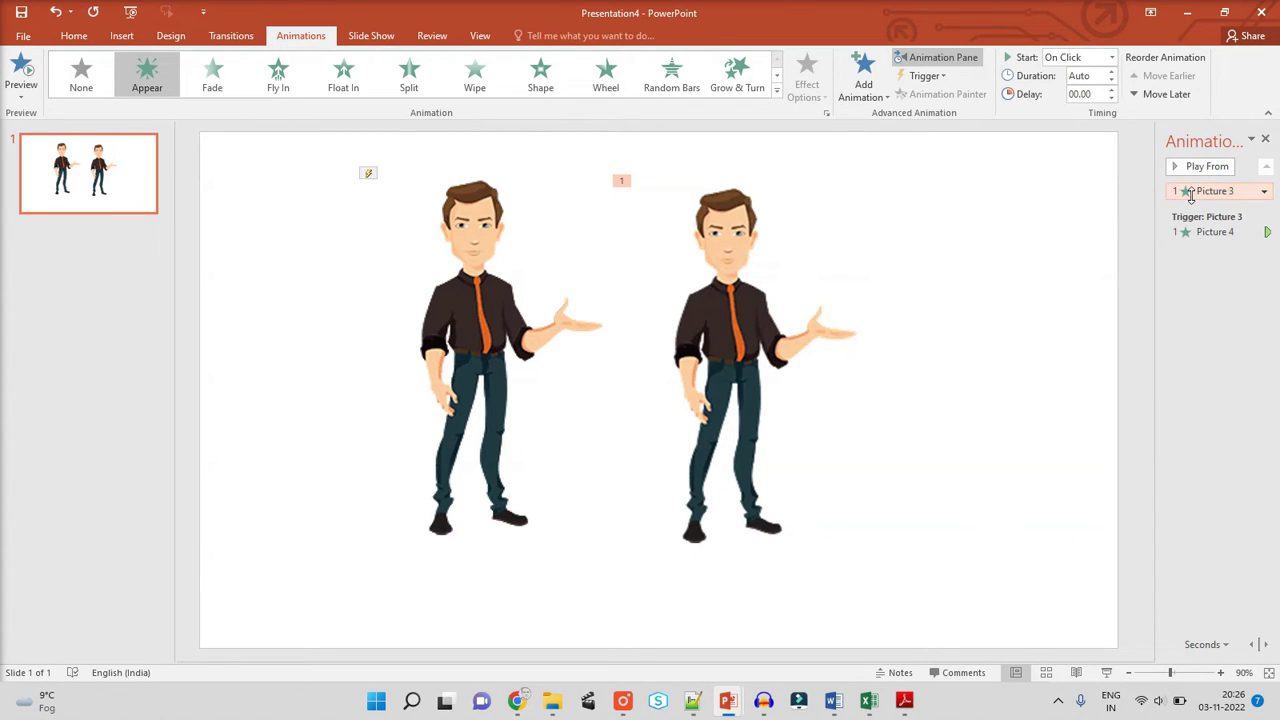
left_click(934, 77)
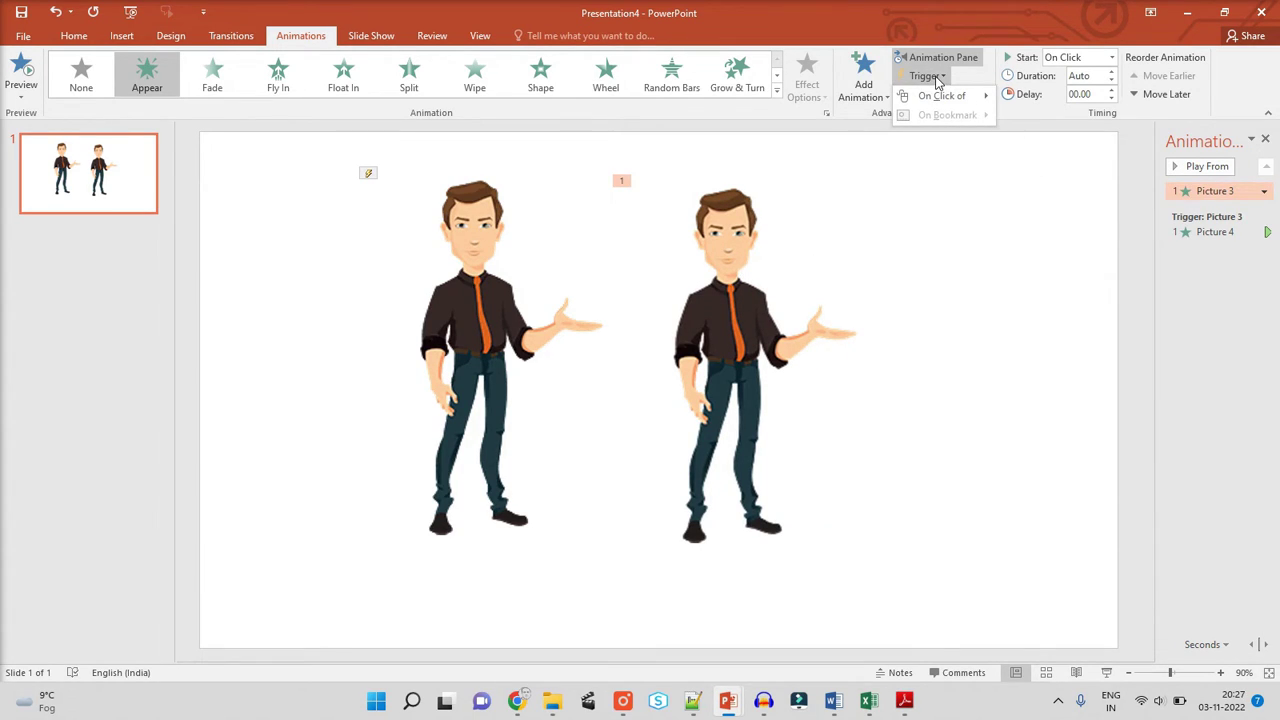
mouse_move(933, 102)
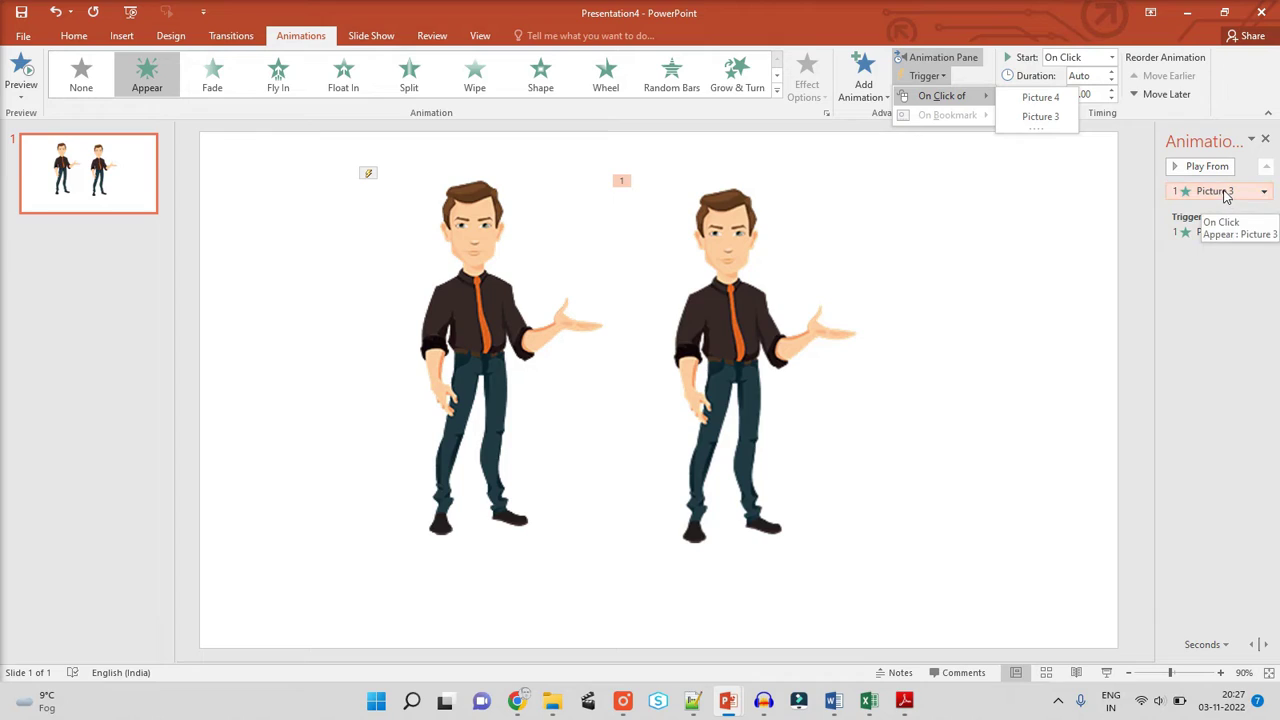
left_click(1045, 101)
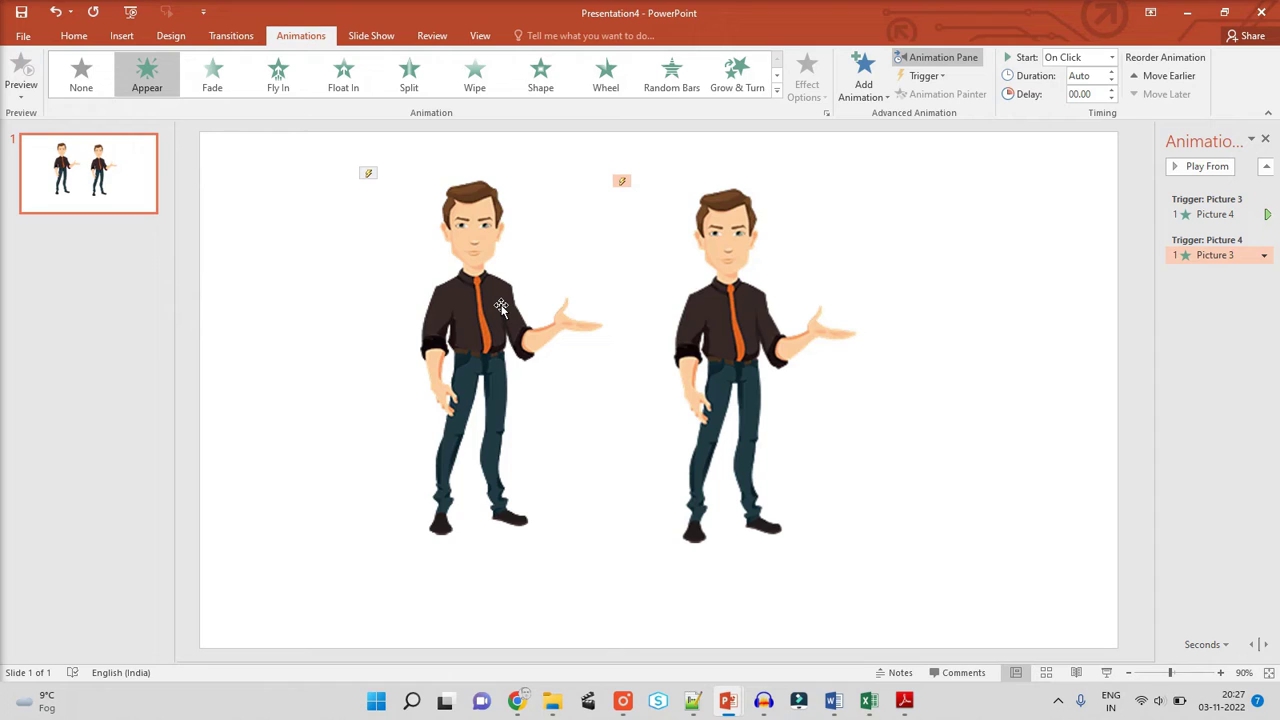
- Add a Fade exit animation to the left man picture and another to the right one, keeping their Appear effects
left_click(481, 272)
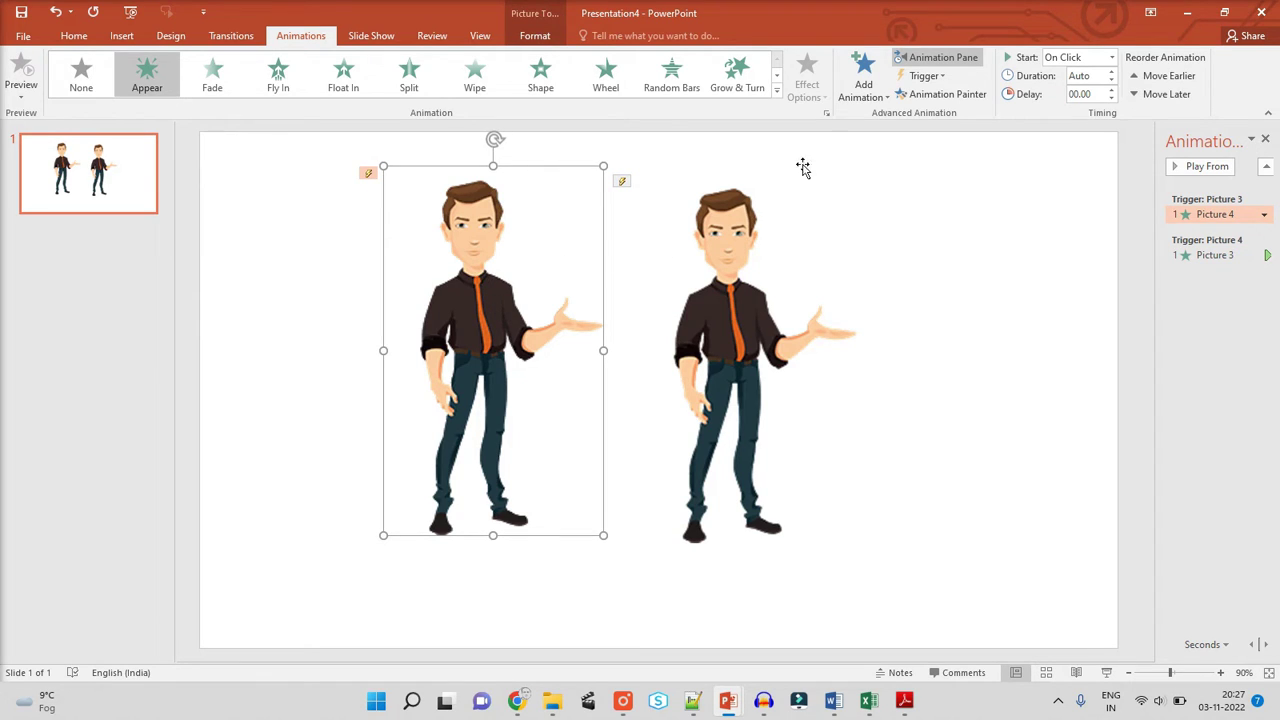
left_click(866, 78)
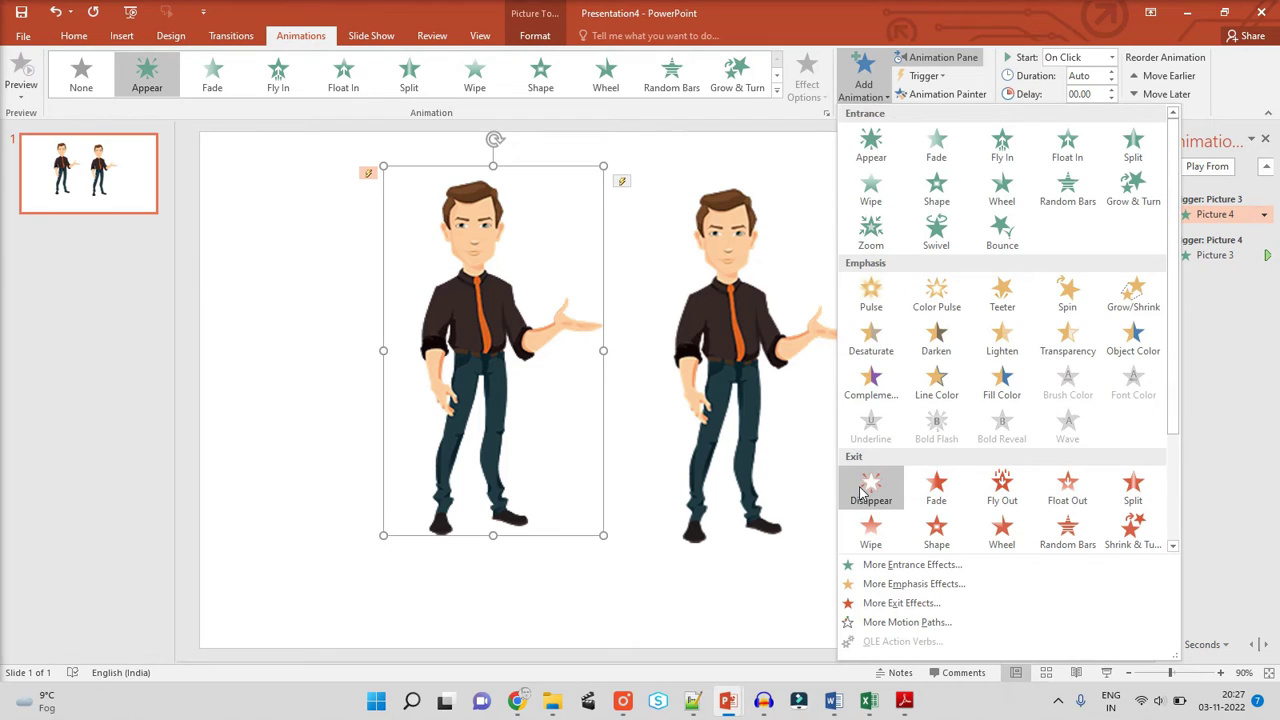
left_click(941, 503)
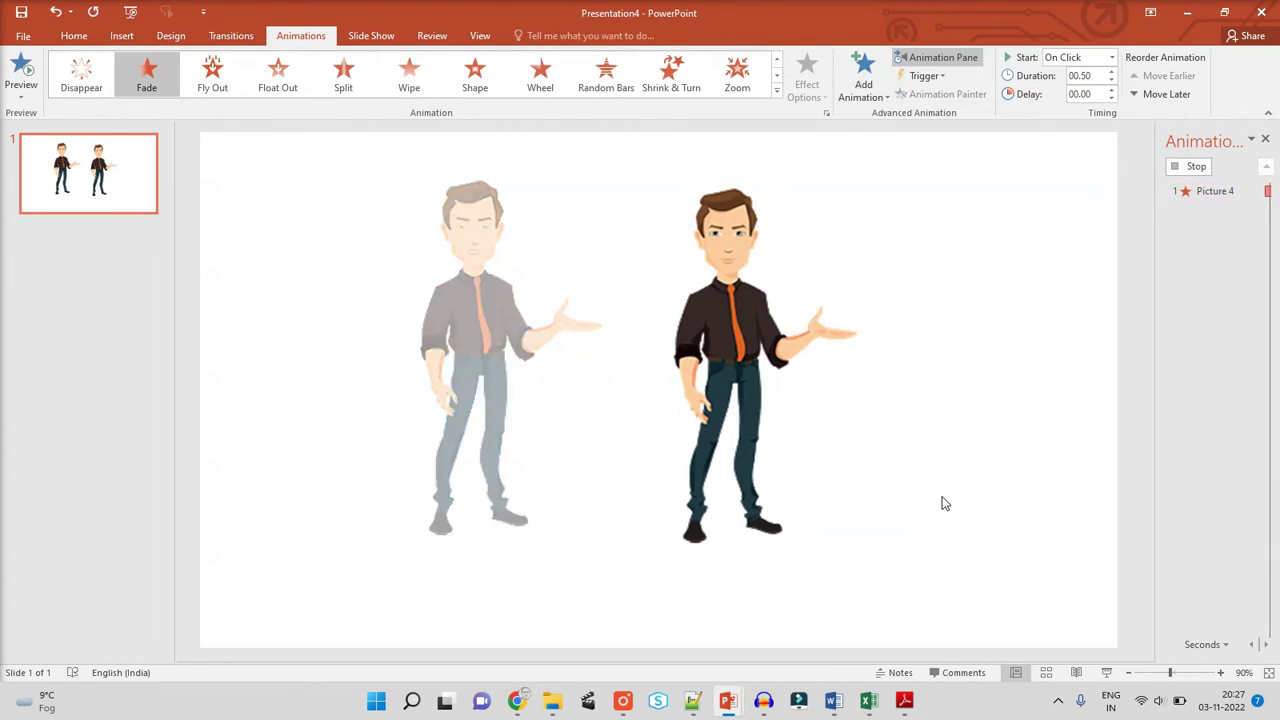
left_click(744, 261)
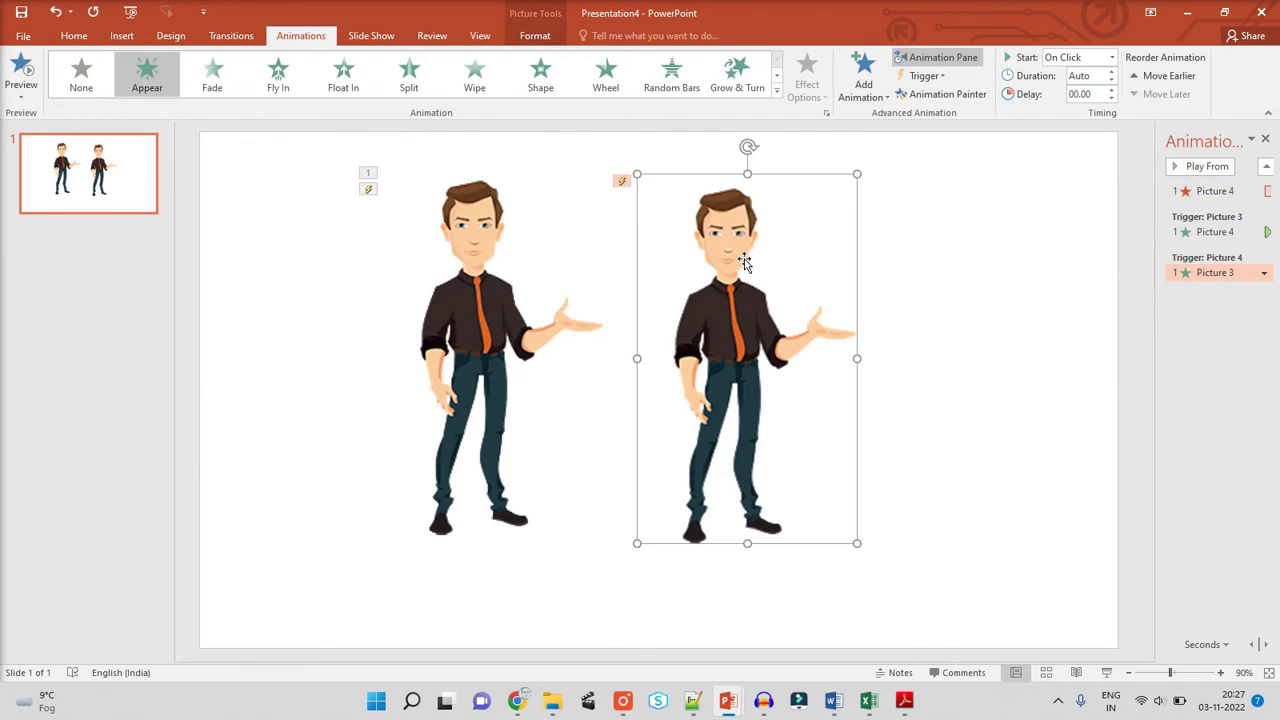
left_click(864, 72)
left_click(936, 488)
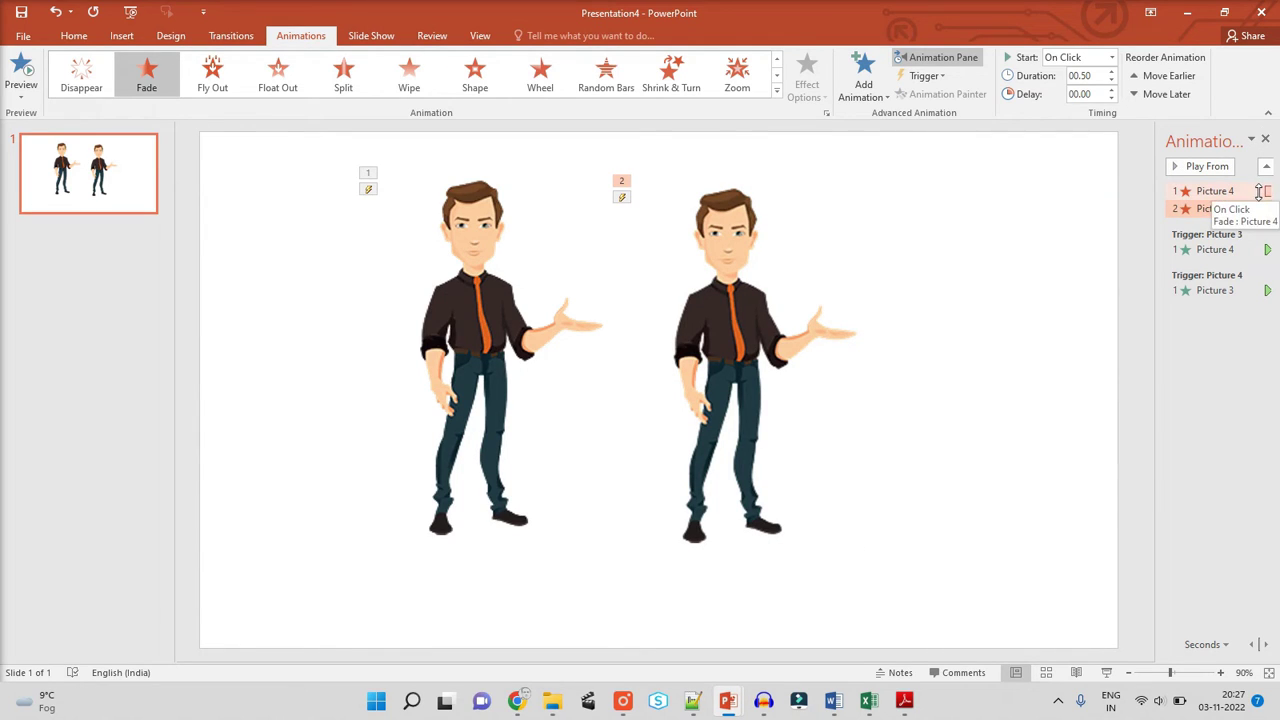
- Widen the Animation Pane and set the Fade exit effects of Picture 4 and Picture 3 to Start With Previous
left_click_drag(1157, 240, 1077, 240)
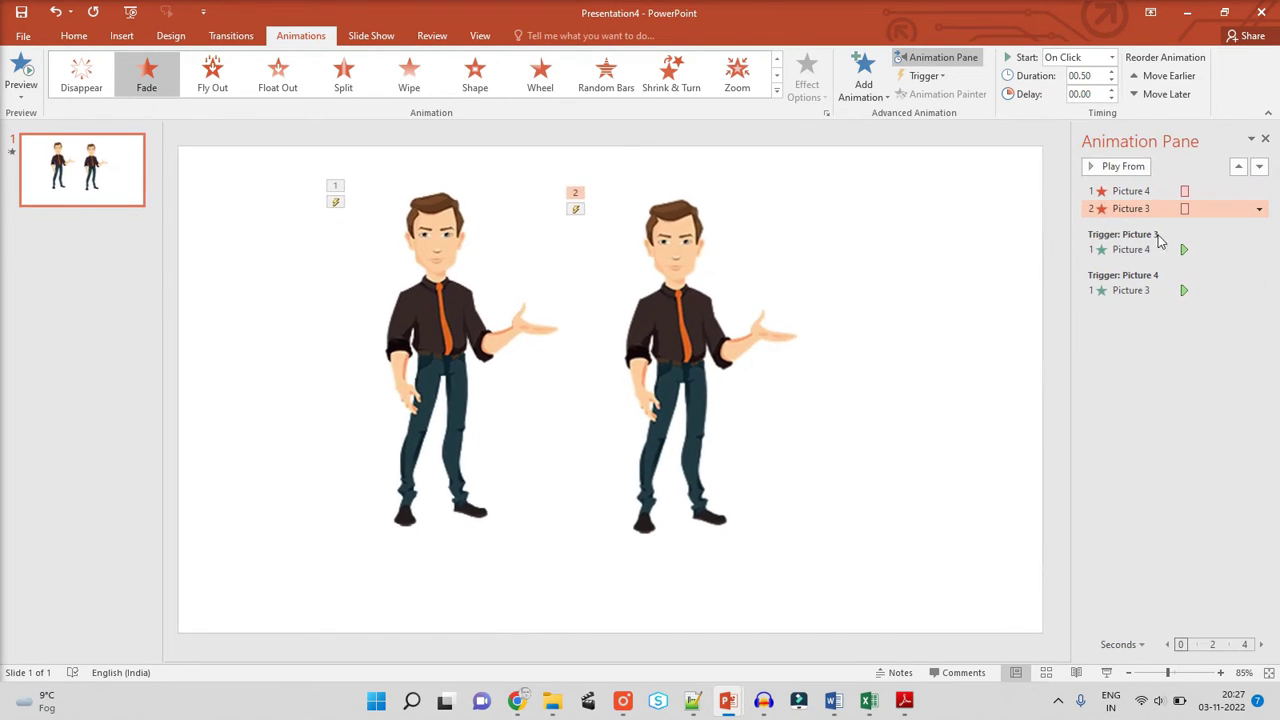
left_click(1226, 192)
left_click(1261, 194)
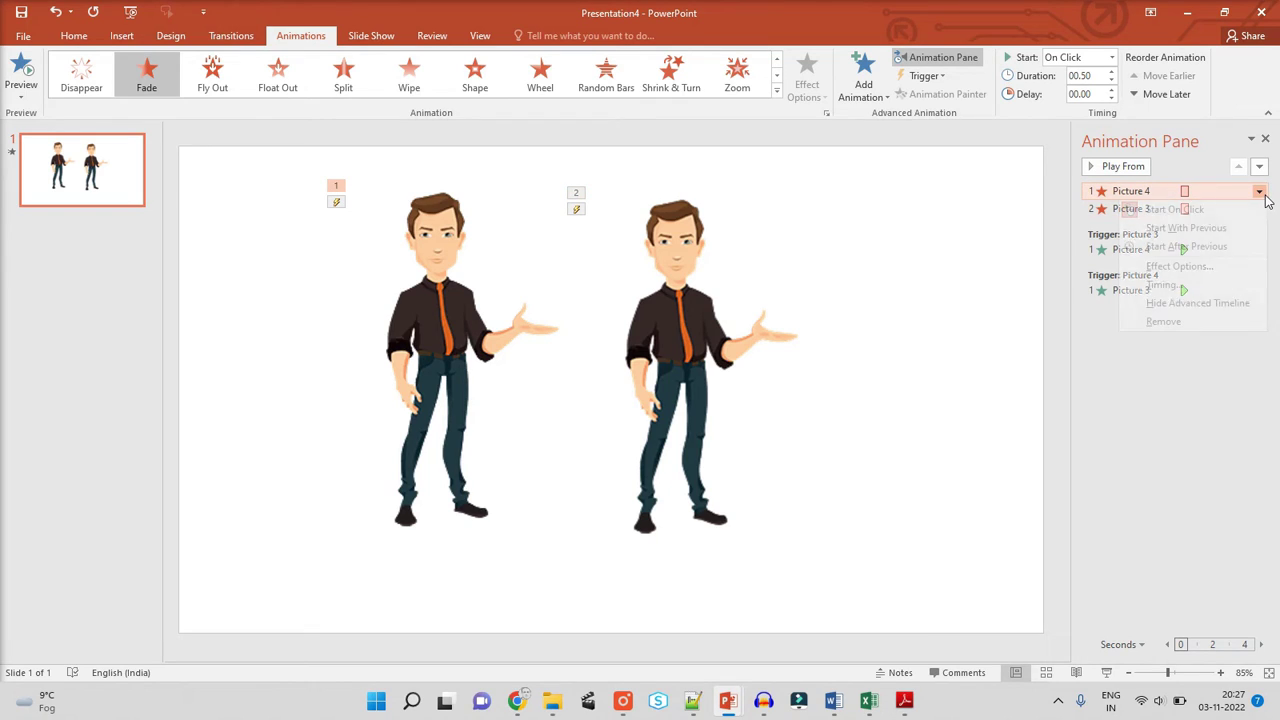
left_click(1210, 230)
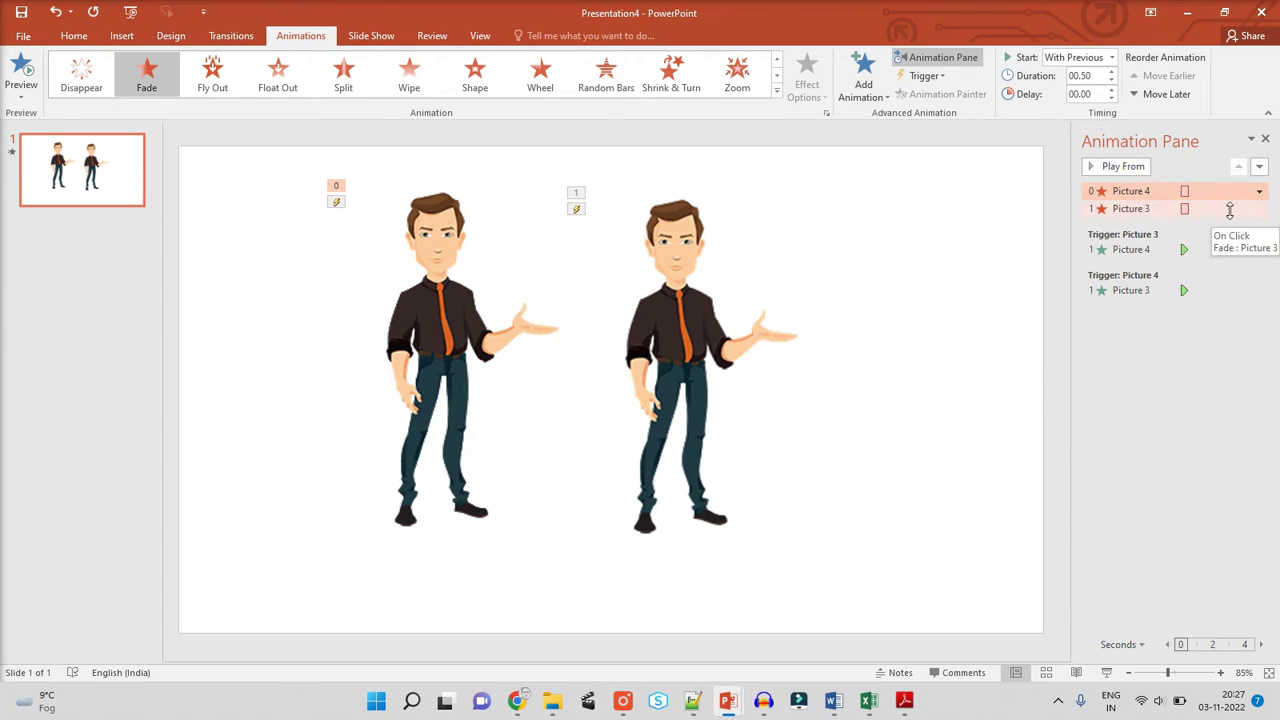
left_click(1250, 209)
left_click(1259, 209)
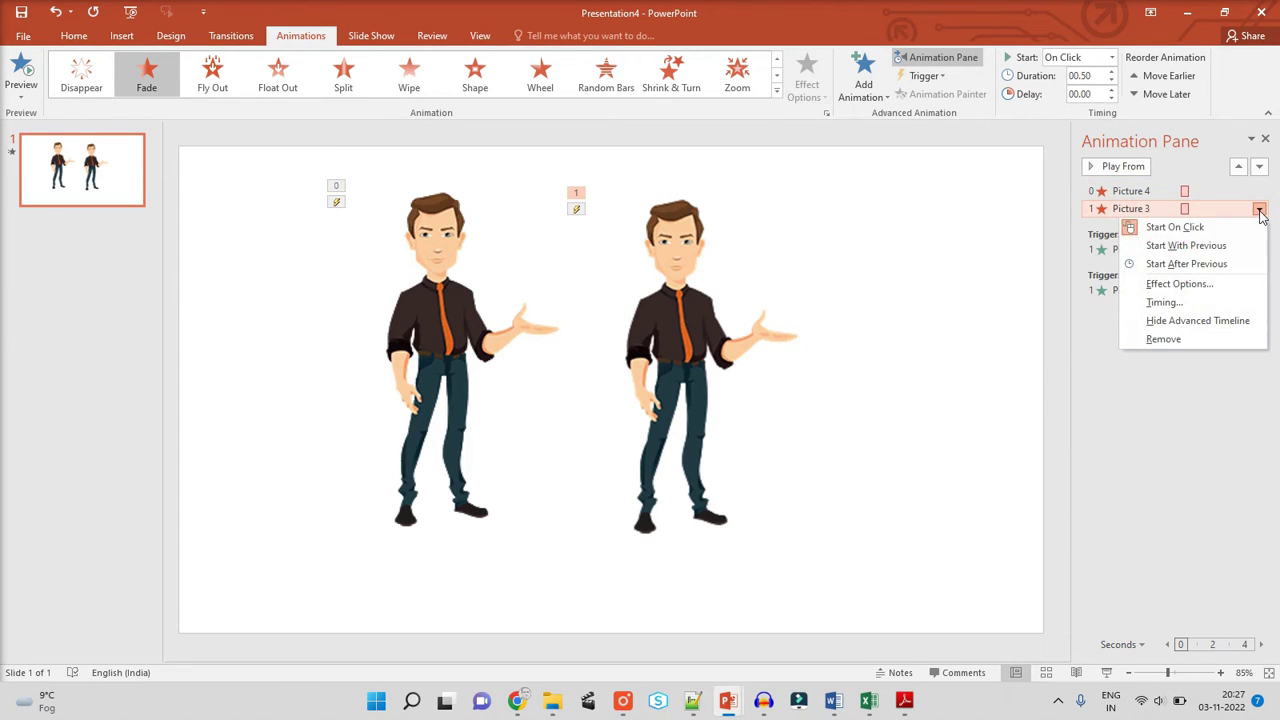
left_click(1200, 246)
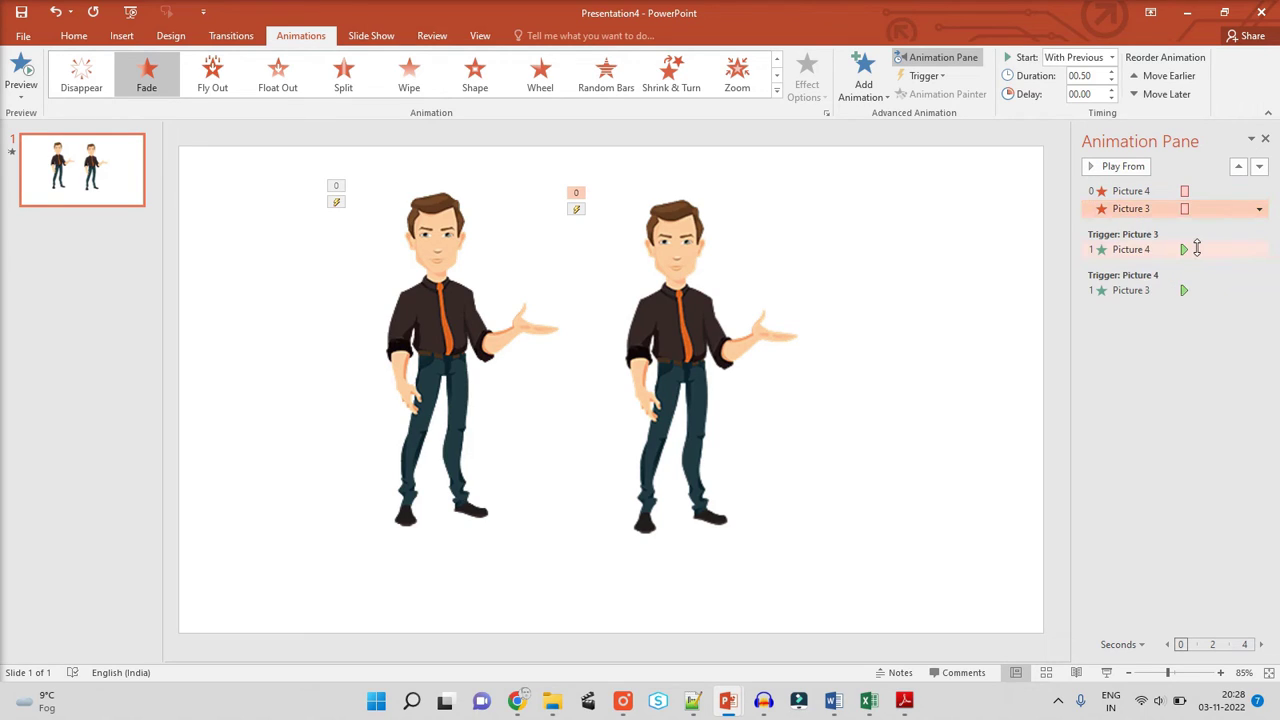
- Move Picture 3's Fade exit below Picture 4 under Trigger: Picture 3, and Picture 4's Fade exit below Picture 3 under Trigger: Picture 4
left_click(1143, 249)
left_click_drag(1148, 210, 1152, 252)
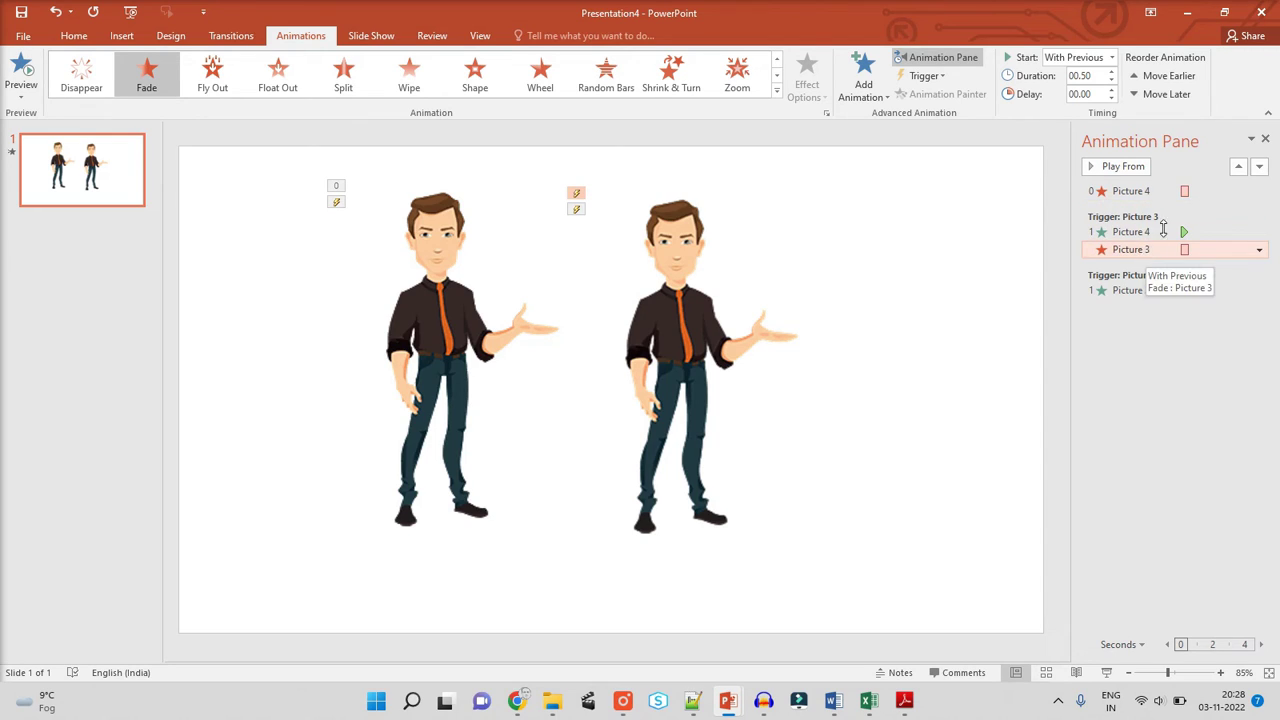
left_click(1144, 192)
left_click_drag(1137, 192, 1144, 297)
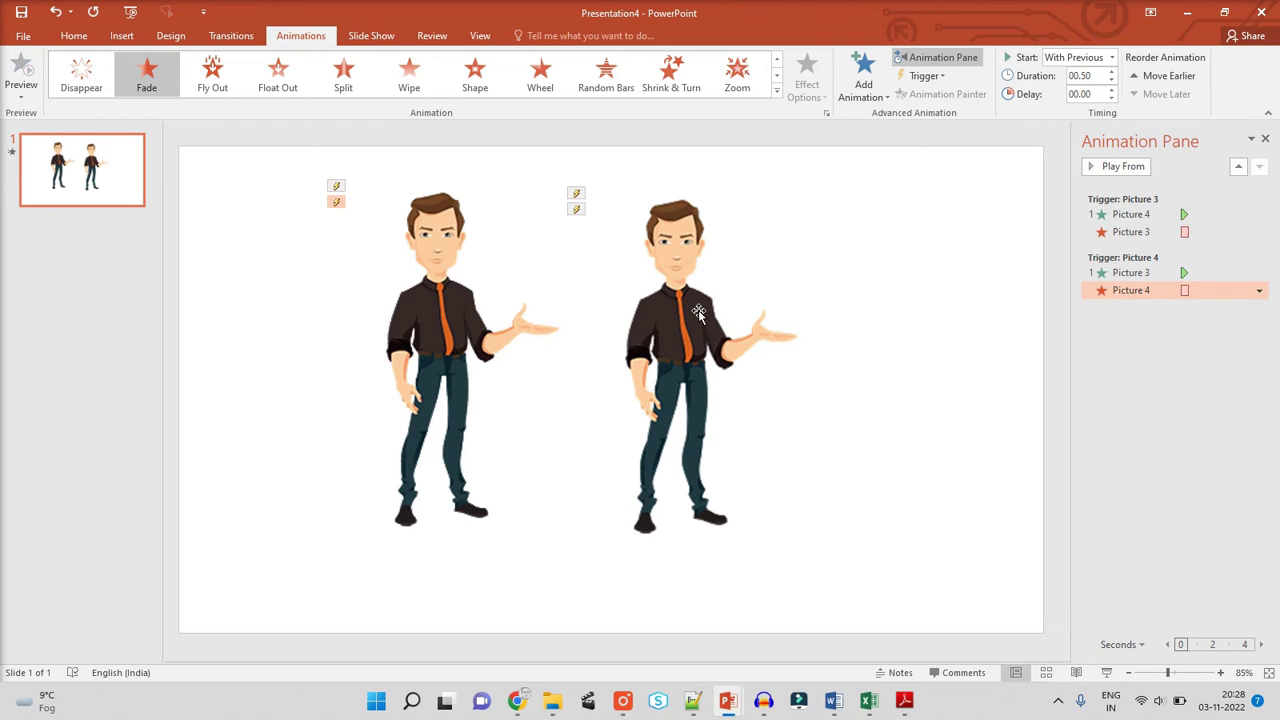
- Move the right man picture exactly on top of the left one so the two overlap
left_click_drag(698, 312, 450, 263)
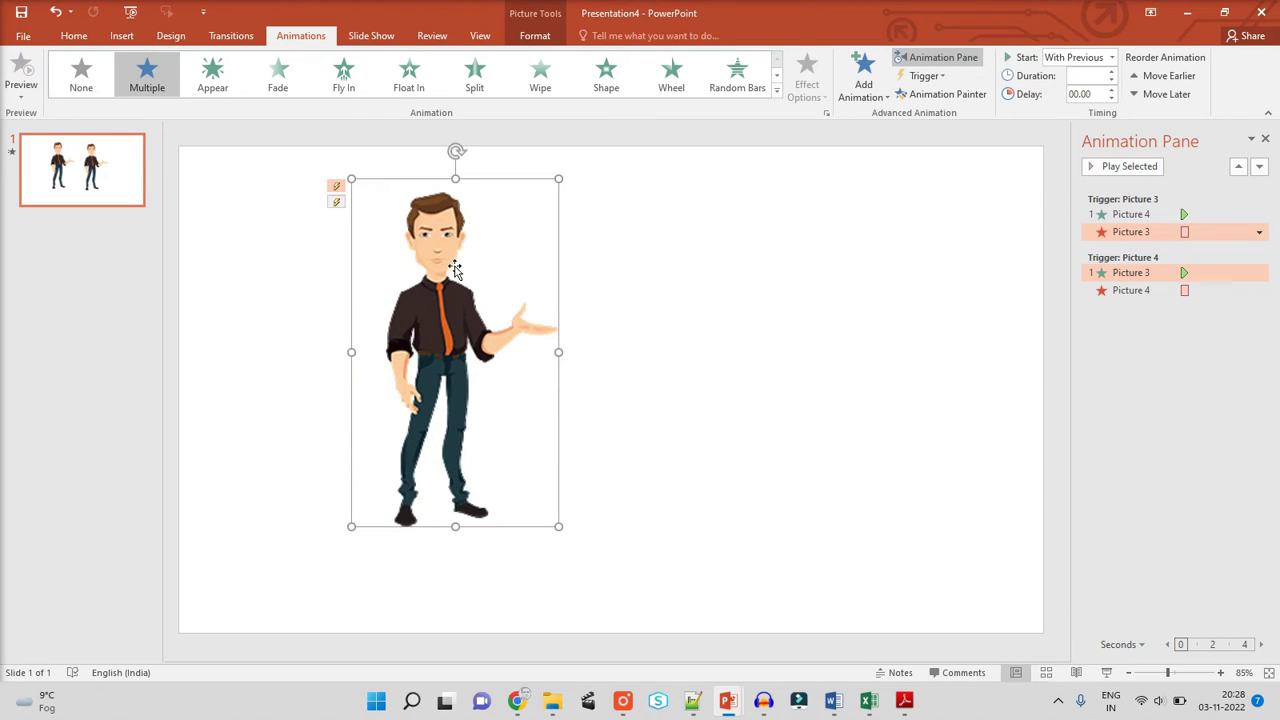